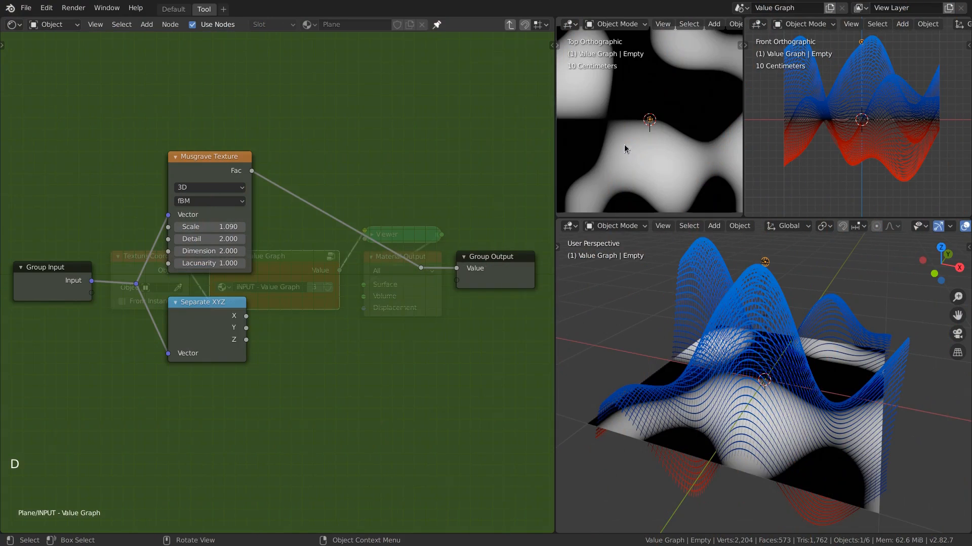
Mark areas of the top view with annotation strokes and erase them
{"action": "mouse_move", "coordinate": [624, 144]}
{"action": "left_mouse_down"}
{"action": "mouse_move", "coordinate": [619, 152]}
{"action": "mouse_move", "coordinate": [635, 175]}
{"action": "mouse_move", "coordinate": [673, 193]}
{"action": "mouse_move", "coordinate": [684, 170]}
{"action": "mouse_move", "coordinate": [610, 133]}
{"action": "mouse_move", "coordinate": [673, 132]}
{"action": "mouse_move", "coordinate": [698, 144]}
{"action": "mouse_move", "coordinate": [654, 160]}
{"action": "left_mouse_up"}
{"action": "mouse_move", "coordinate": [636, 122]}
{"action": "left_mouse_down"}
{"action": "mouse_move", "coordinate": [639, 153]}
{"action": "mouse_move", "coordinate": [612, 152]}
{"action": "mouse_move", "coordinate": [632, 168]}
{"action": "left_mouse_up"}
{"action": "left_click_drag", "start_coordinate": [692, 147], "coordinate": [668, 166]}
{"action": "right_click_drag", "start_coordinate": [653, 146], "coordinate": [663, 177]}
Route the Separate XYZ node's Y output to the group output through a new Math node set to Greater Than
{"action": "left_click_drag", "start_coordinate": [246, 328], "coordinate": [411, 285]}
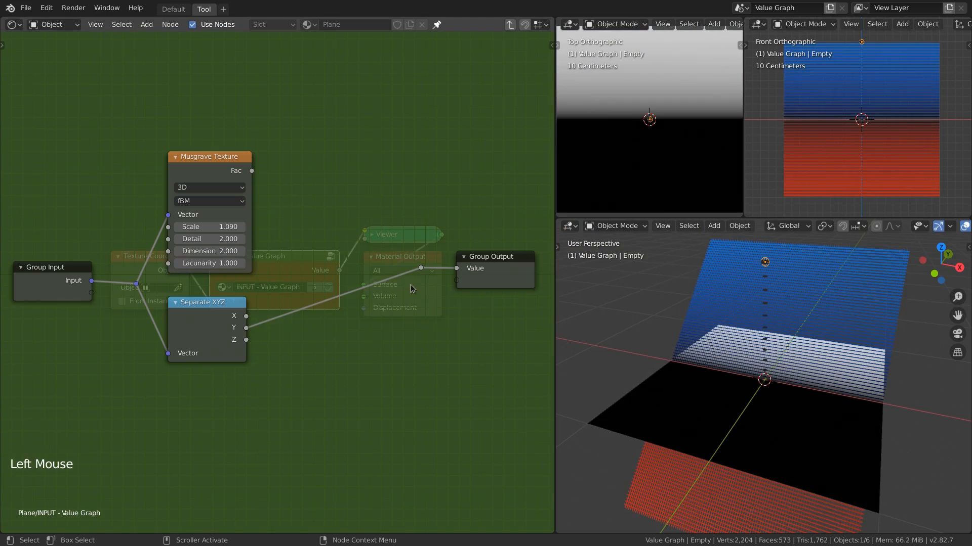
{"action": "key", "text": "shift+a"}
{"action": "mouse_move", "coordinate": [360, 337]}
{"action": "left_click", "coordinate": [401, 426]}
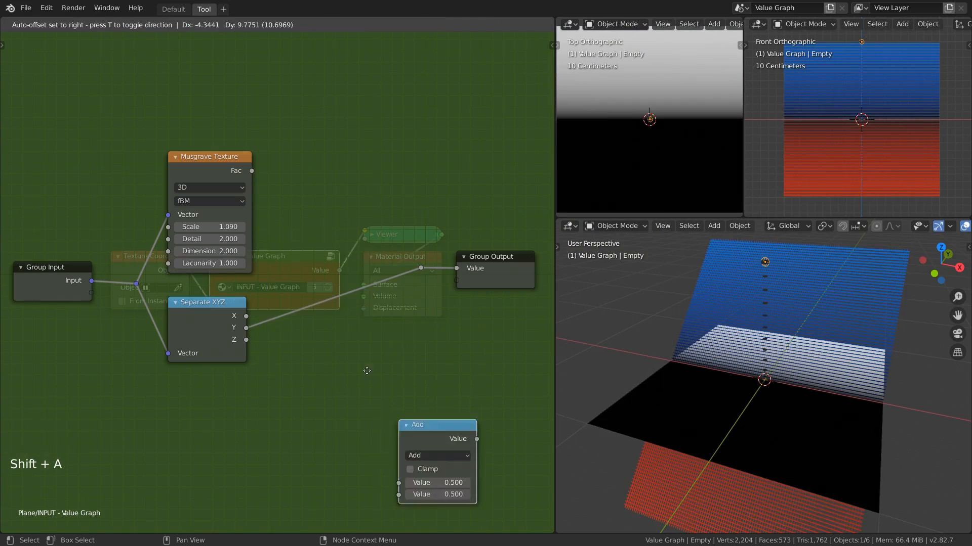
{"action": "left_click", "coordinate": [299, 292]}
{"action": "left_click", "coordinate": [341, 319]}
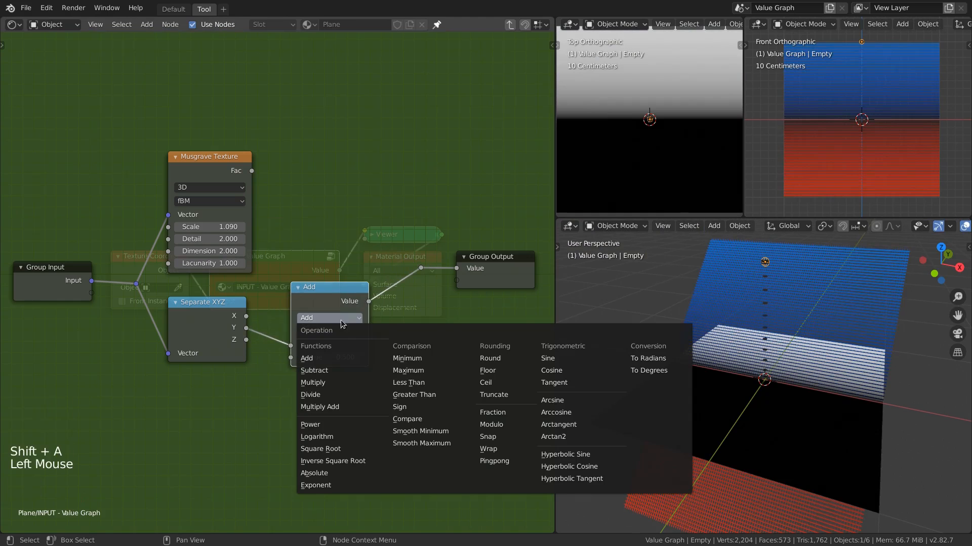
{"action": "left_click", "coordinate": [414, 395]}
Set the Greater Than threshold to 0 and reposition the node between Separate XYZ and the group output
{"action": "left_click", "coordinate": [333, 357], "text": "shift"}
{"action": "left_click_drag", "start_coordinate": [334, 357], "coordinate": [332, 355], "text": "shift"}
{"action": "left_click", "coordinate": [333, 356]}
{"action": "type", "text": "0"}
{"action": "key", "text": "Return"}
{"action": "left_click_drag", "start_coordinate": [329, 301], "coordinate": [354, 287]}
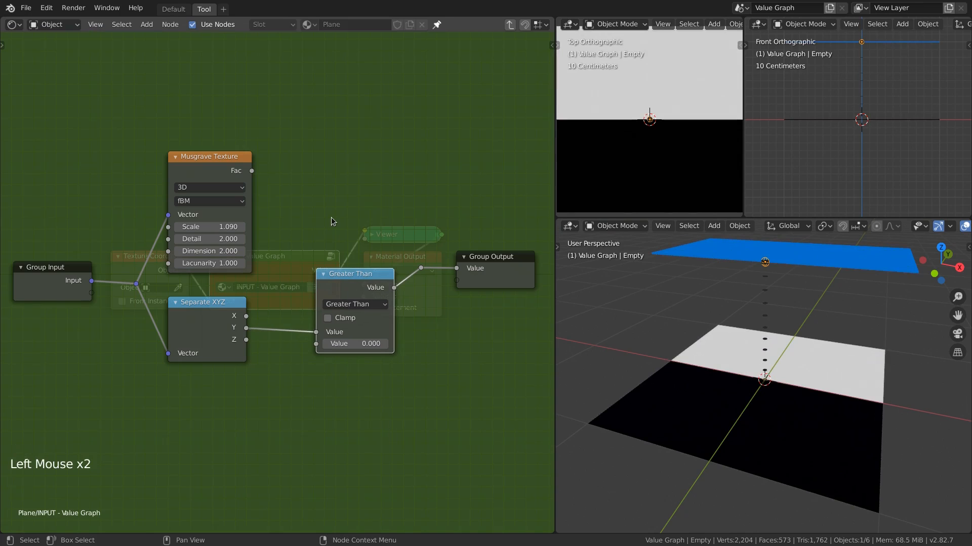
Move the Greater Than and output nodes aside, duplicate the Math node, feed it the X output and set it to Subtract
{"action": "left_click_drag", "start_coordinate": [332, 218], "coordinate": [510, 394]}
{"action": "key", "text": "g"}
{"action": "left_click", "coordinate": [458, 369]}
{"action": "key", "text": "shift+d"}
{"action": "left_click_drag", "start_coordinate": [247, 316], "coordinate": [277, 264]}
{"action": "left_click", "coordinate": [304, 237]}
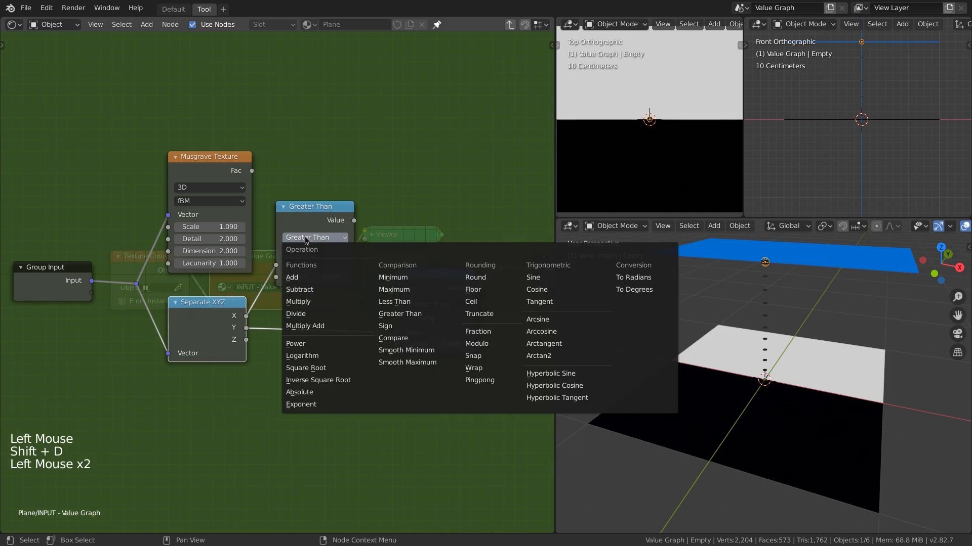
{"action": "left_click", "coordinate": [305, 289]}
Wire the Subtract node to compute Y minus X and connect its result to the Greater Than node's first value
{"action": "left_click_drag", "start_coordinate": [246, 328], "coordinate": [277, 265]}
{"action": "left_click_drag", "start_coordinate": [314, 227], "coordinate": [397, 333]}
{"action": "left_click_drag", "start_coordinate": [396, 344], "coordinate": [357, 389]}
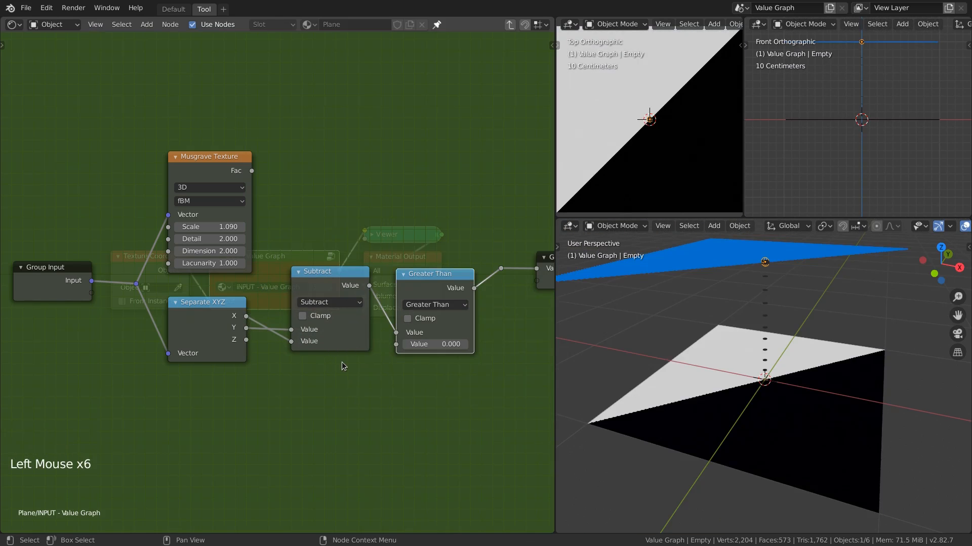
Annotate the top view with a horizontal line through the origin and three upward arrows reaching towards the diagonal edge
{"action": "left_click_drag", "start_coordinate": [564, 124], "coordinate": [736, 121]}
{"action": "left_click_drag", "start_coordinate": [671, 122], "coordinate": [693, 76]}
{"action": "left_click_drag", "start_coordinate": [689, 85], "coordinate": [695, 84]}
{"action": "left_click_drag", "start_coordinate": [717, 121], "coordinate": [721, 55]}
Insert an Add Math node between the X output and the Subtract node's second value and vary its added value
{"action": "key", "text": "shift+a"}
{"action": "mouse_move", "coordinate": [304, 216]}
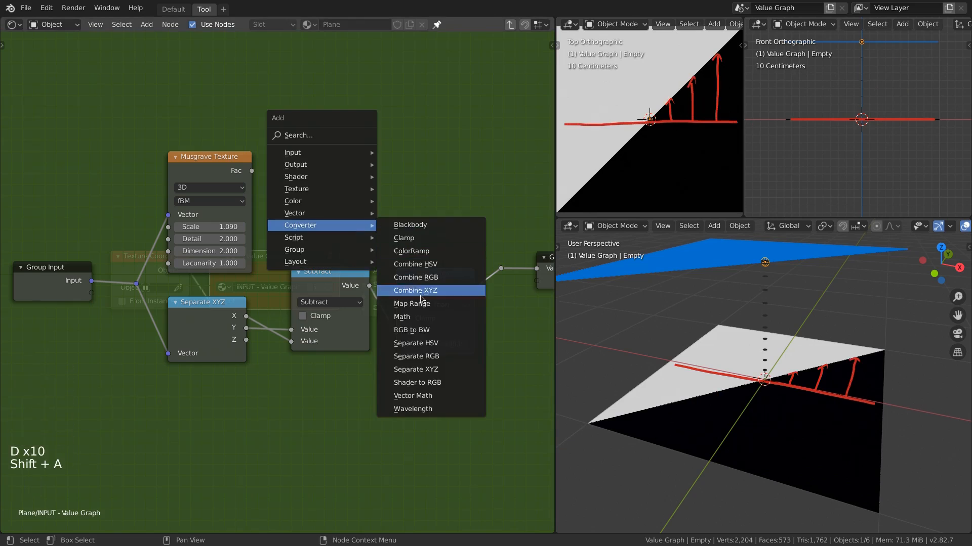
{"action": "left_click", "coordinate": [539, 258]}
{"action": "left_click_drag", "start_coordinate": [553, 196], "coordinate": [337, 312]}
{"action": "key", "text": "g"}
{"action": "left_click", "coordinate": [490, 303]}
{"action": "left_click_drag", "start_coordinate": [278, 410], "coordinate": [320, 339]}
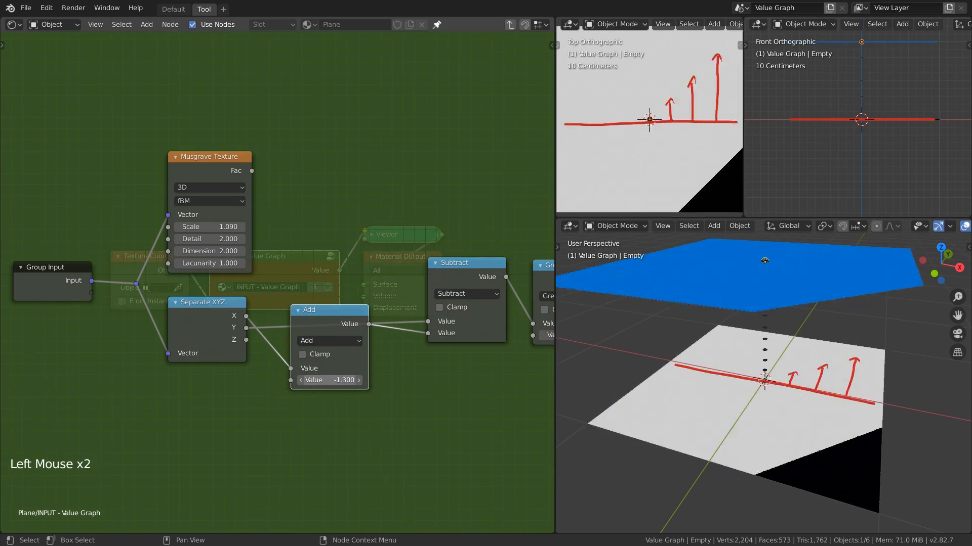
Try the Multiply, Power and Wrap operations on the Math node before Subtract, varying its value
{"action": "left_click", "coordinate": [320, 341]}
{"action": "left_click", "coordinate": [313, 405], "text": "shift"}
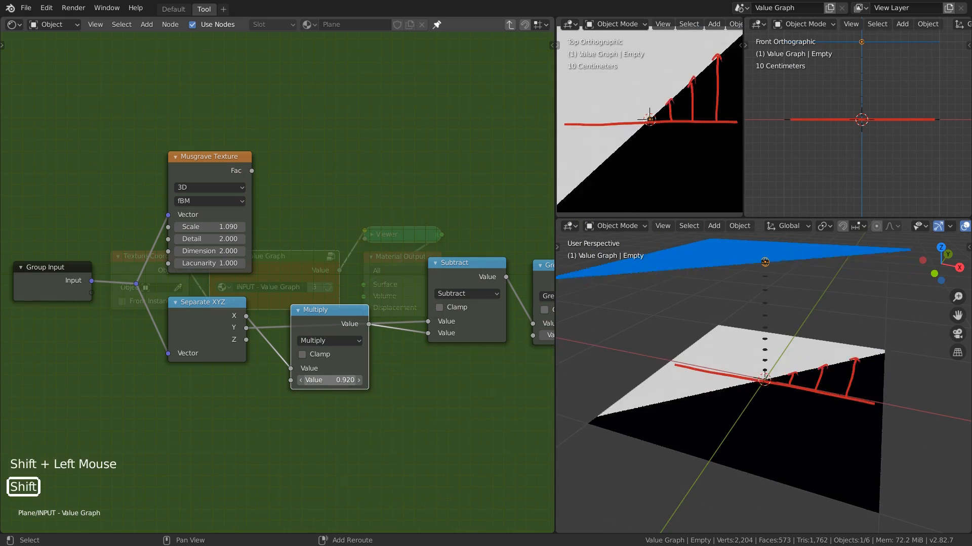
{"action": "left_click", "coordinate": [342, 344]}
{"action": "left_click", "coordinate": [314, 447]}
{"action": "mouse_move", "coordinate": [330, 380]}
{"action": "left_mouse_down", "text": "shift"}
{"action": "mouse_move", "coordinate": [349, 380]}
{"action": "mouse_move", "coordinate": [318, 392]}
{"action": "mouse_move", "coordinate": [355, 380]}
{"action": "mouse_move", "coordinate": [332, 380]}
{"action": "left_mouse_up", "text": "shift"}
{"action": "left_click", "coordinate": [321, 340]}
{"action": "left_click", "coordinate": [496, 471]}
{"action": "left_click", "coordinate": [320, 319]}
Erase the annotations and remove the extra Math node while keeping X connected to Subtract
{"action": "mouse_move", "coordinate": [593, 113]}
{"action": "right_mouse_down"}
{"action": "mouse_move", "coordinate": [597, 124]}
{"action": "mouse_move", "coordinate": [658, 121]}
{"action": "mouse_move", "coordinate": [719, 76]}
{"action": "mouse_move", "coordinate": [745, 131]}
{"action": "mouse_move", "coordinate": [701, 83]}
{"action": "right_mouse_up"}
{"action": "left_click", "coordinate": [342, 347]}
{"action": "middle_click_drag", "start_coordinate": [342, 347], "coordinate": [310, 315]}
{"action": "key", "text": "ctrl+x"}
Insert an RGB Curves node between X and Subtract and shape a wavy curve with a point at about X 0.32, Y 0.38
{"action": "key", "text": "shift+a"}
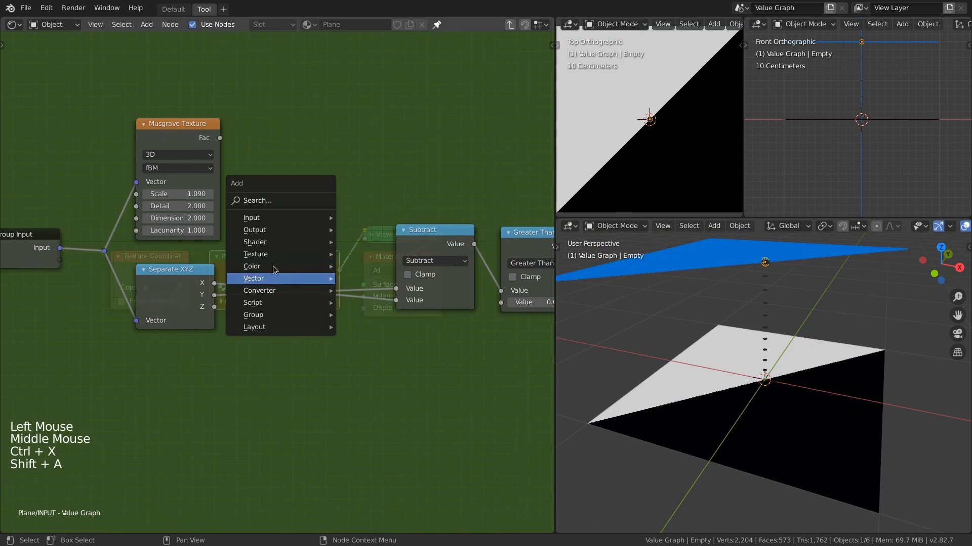
{"action": "mouse_move", "coordinate": [274, 267]}
{"action": "left_click", "coordinate": [374, 352]}
{"action": "left_click", "coordinate": [242, 247]}
{"action": "left_click_drag", "start_coordinate": [328, 262], "coordinate": [331, 228]}
{"action": "mouse_move", "coordinate": [327, 306]}
{"action": "left_mouse_down"}
{"action": "mouse_move", "coordinate": [336, 320]}
{"action": "mouse_move", "coordinate": [359, 297]}
{"action": "mouse_move", "coordinate": [354, 290]}
{"action": "mouse_move", "coordinate": [330, 339]}
{"action": "mouse_move", "coordinate": [303, 329]}
{"action": "mouse_move", "coordinate": [306, 317]}
{"action": "mouse_move", "coordinate": [356, 312]}
{"action": "mouse_move", "coordinate": [348, 327]}
{"action": "mouse_move", "coordinate": [306, 325]}
{"action": "left_mouse_up"}
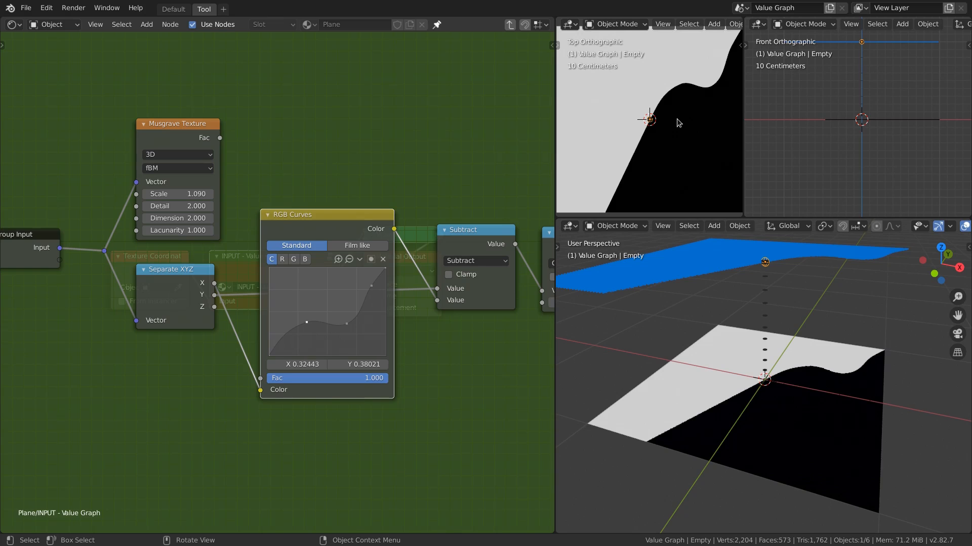
Move the input-side nodes away from RGB Curves and insert a Map Range node between the X output and its Color input
{"action": "middle_click_drag", "start_coordinate": [286, 179], "coordinate": [423, 161]}
{"action": "left_click_drag", "start_coordinate": [384, 83], "coordinate": [113, 314]}
{"action": "key", "text": "g"}
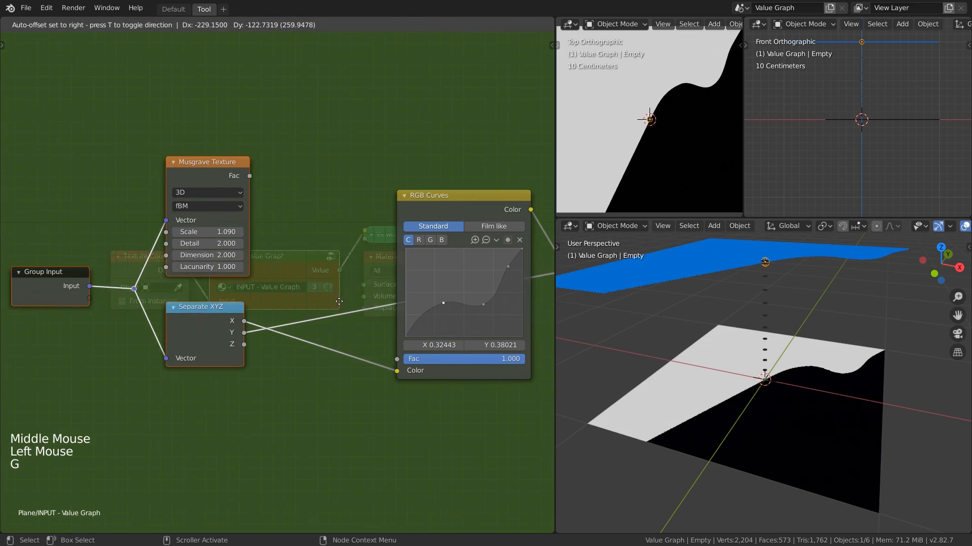
{"action": "left_click", "coordinate": [301, 367]}
{"action": "middle_click_drag", "start_coordinate": [301, 366], "coordinate": [289, 342]}
{"action": "key", "text": "shift+a"}
{"action": "mouse_move", "coordinate": [248, 368]}
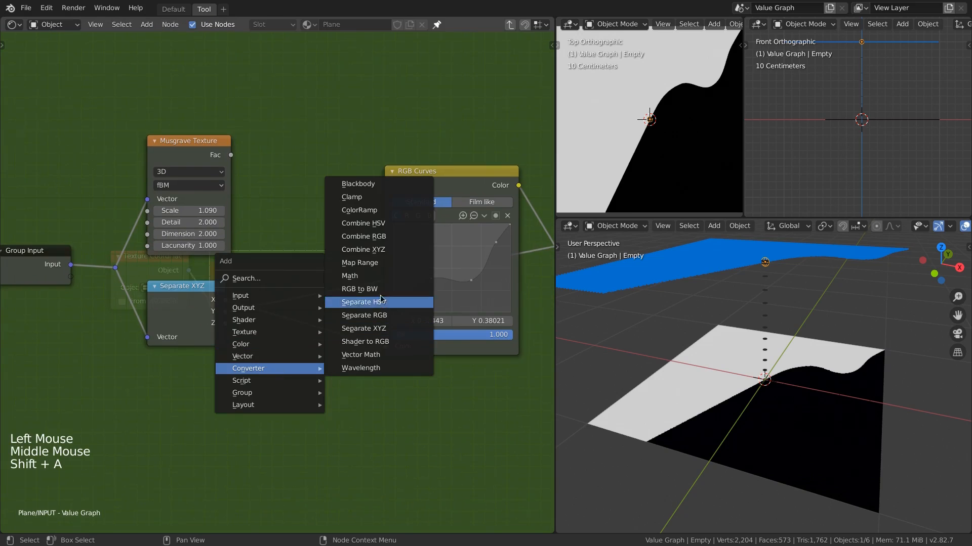
{"action": "left_click", "coordinate": [360, 262]}
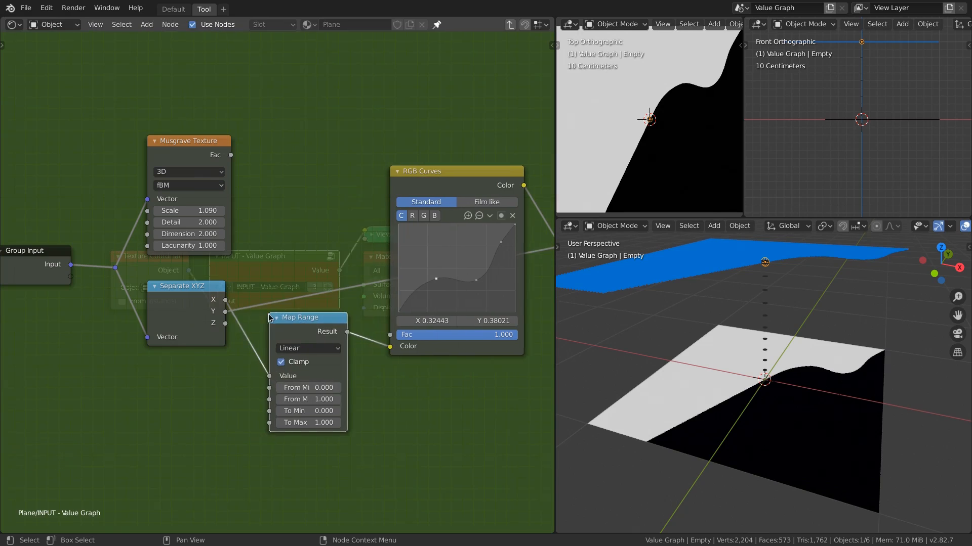
{"action": "left_click", "coordinate": [271, 311]}
Set the Map Range node's From Min to -1, disable its Clamp option and move the node slightly lower
{"action": "middle_click_drag", "start_coordinate": [385, 336], "coordinate": [329, 324]}
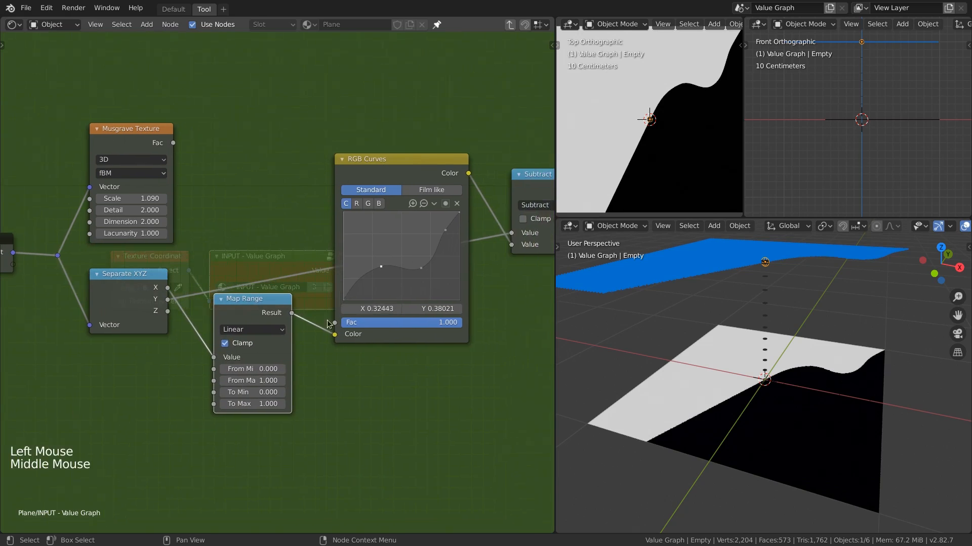
{"action": "scroll", "coordinate": [328, 324], "scroll_direction": "up", "scroll_amount": 3}
{"action": "left_click", "coordinate": [249, 397]}
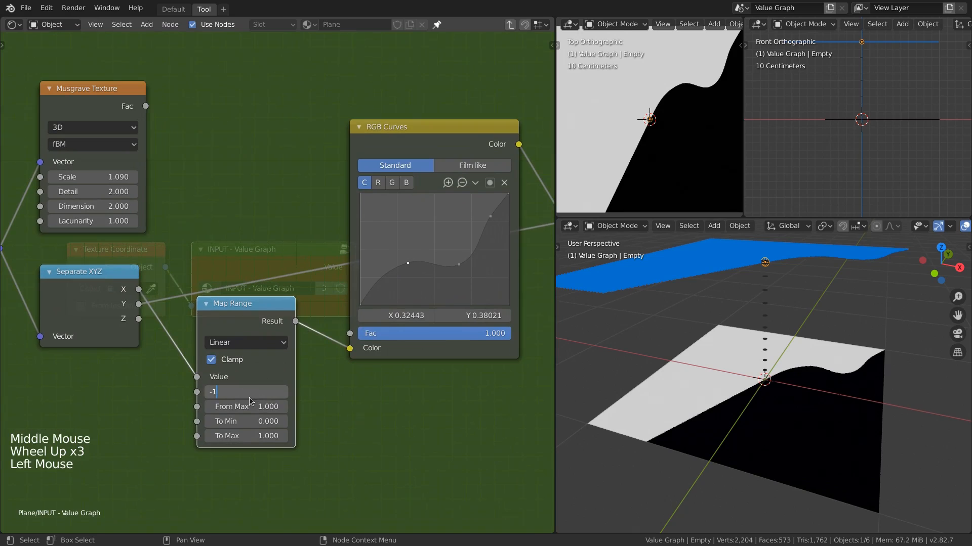
{"action": "key", "text": "Return"}
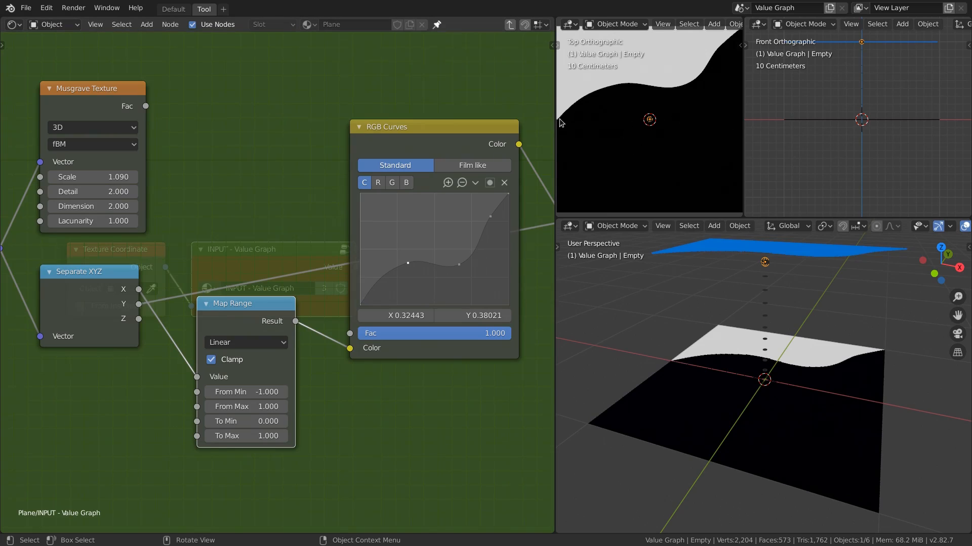
{"action": "left_click", "coordinate": [218, 364]}
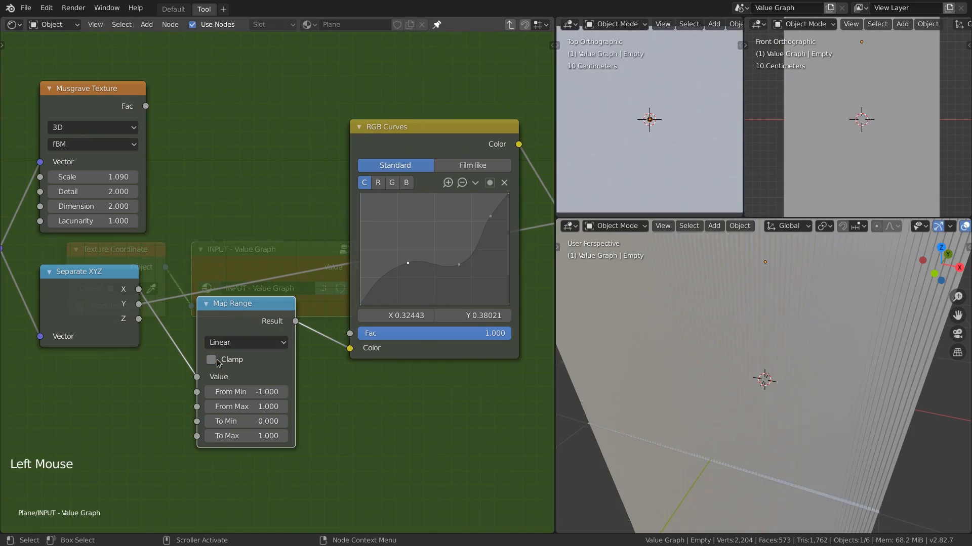
{"action": "left_click_drag", "start_coordinate": [231, 336], "coordinate": [236, 369]}
Insert a Math node on the Y link to Subtract, set it to Multiply Add and set its added value to 0.5
{"action": "key", "text": "shift+a"}
{"action": "left_click", "coordinate": [256, 300]}
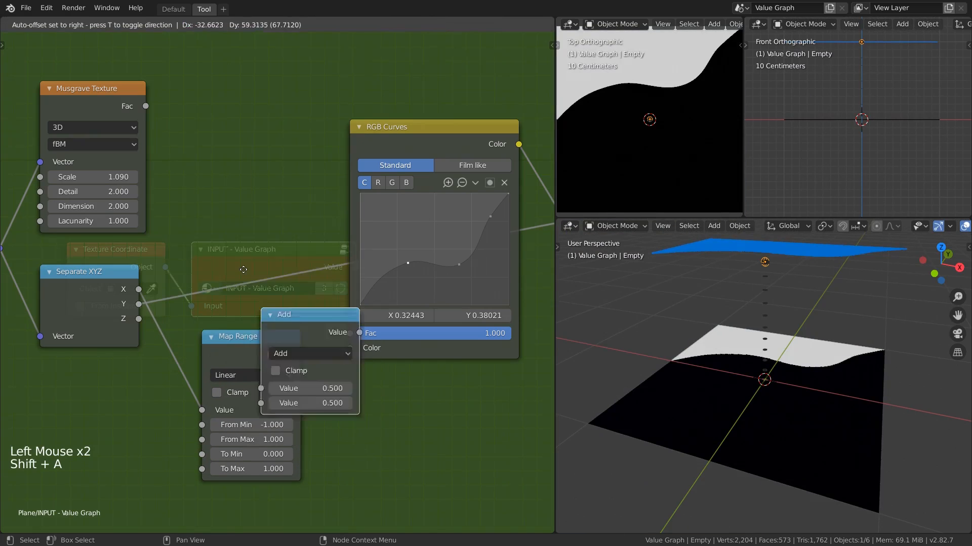
{"action": "left_click", "coordinate": [190, 184]}
{"action": "left_click", "coordinate": [255, 263]}
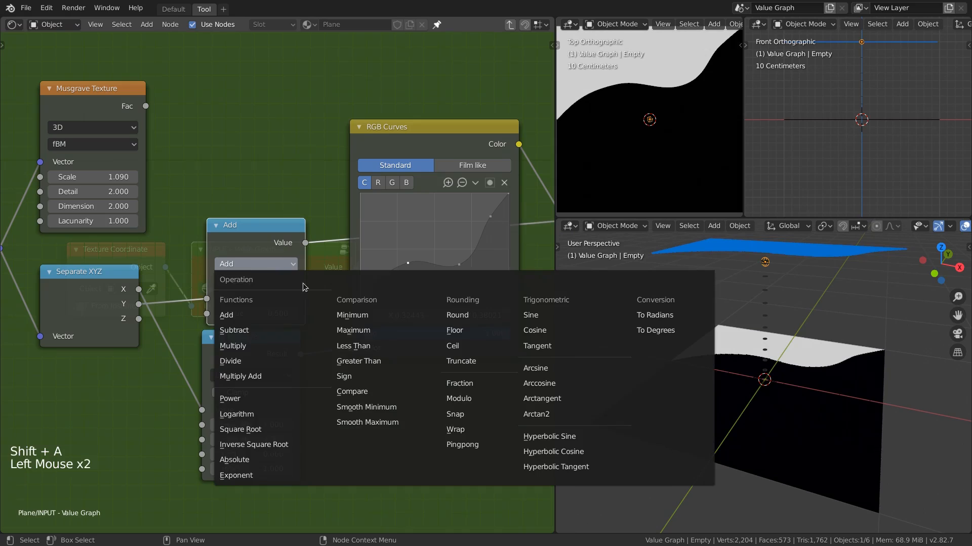
{"action": "left_click", "coordinate": [259, 379]}
{"action": "left_click_drag", "start_coordinate": [272, 276], "coordinate": [266, 255]}
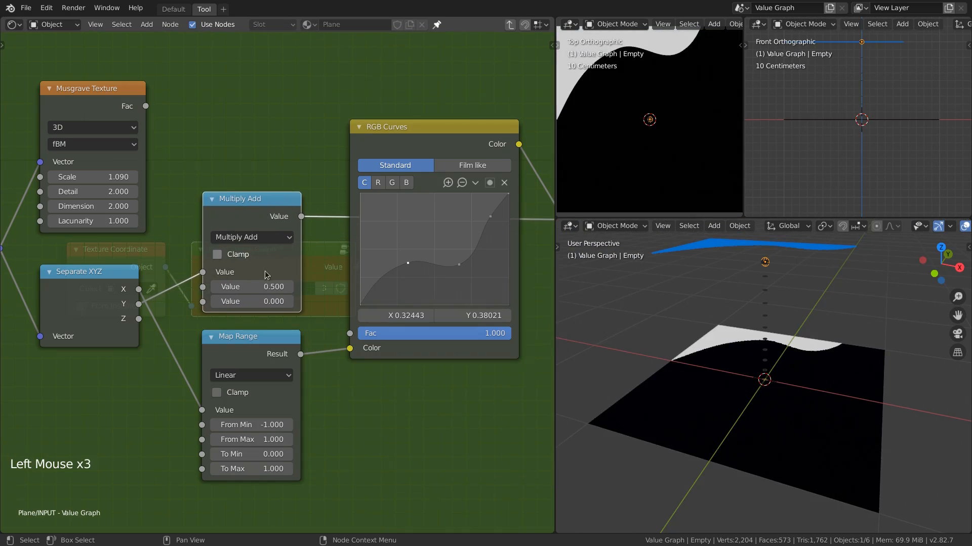
{"action": "left_click", "coordinate": [252, 300]}
{"action": "type", "text": "0.5"}
{"action": "key", "text": "Return"}
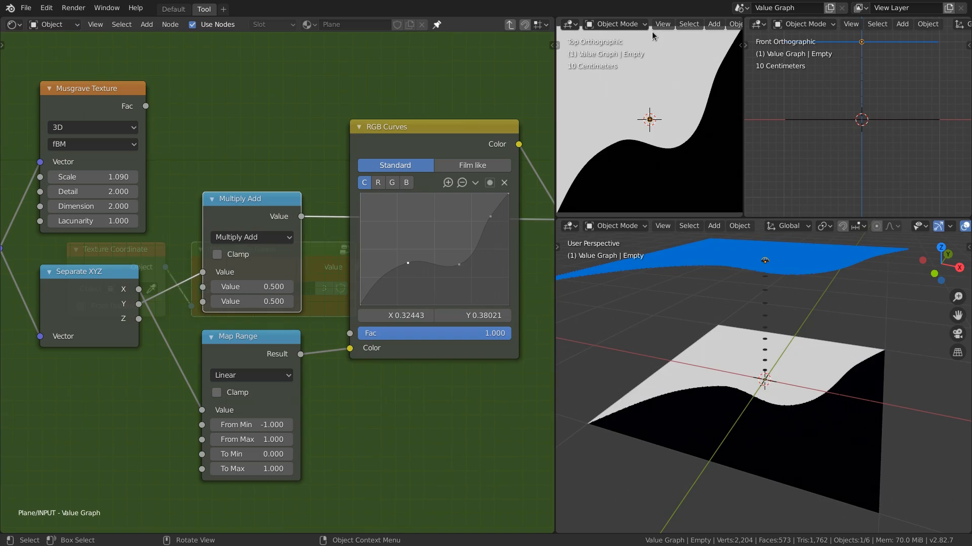
Change the Multiply Add node to Absolute and raise the selected RGB Curves point to about X 0.33, Y 0.57
{"action": "left_click", "coordinate": [273, 216]}
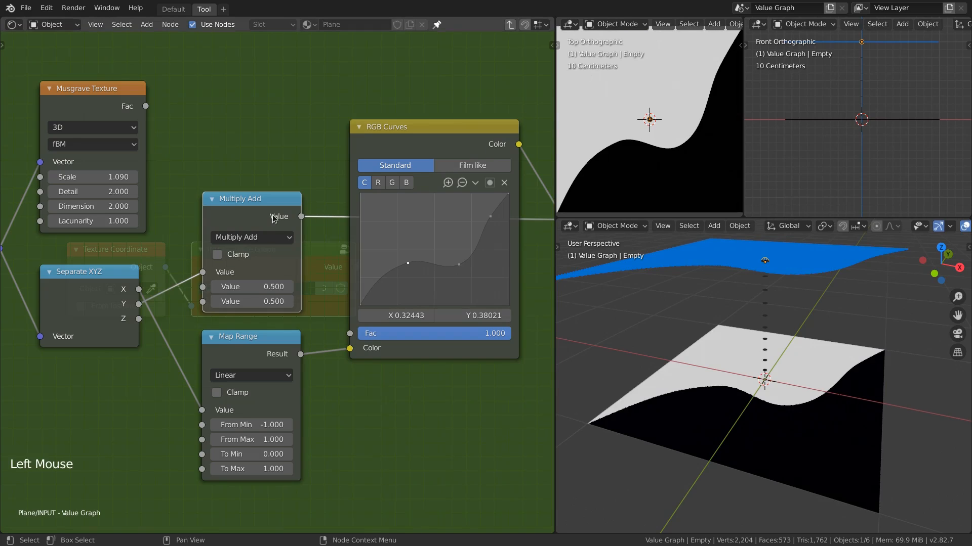
{"action": "left_click", "coordinate": [251, 238]}
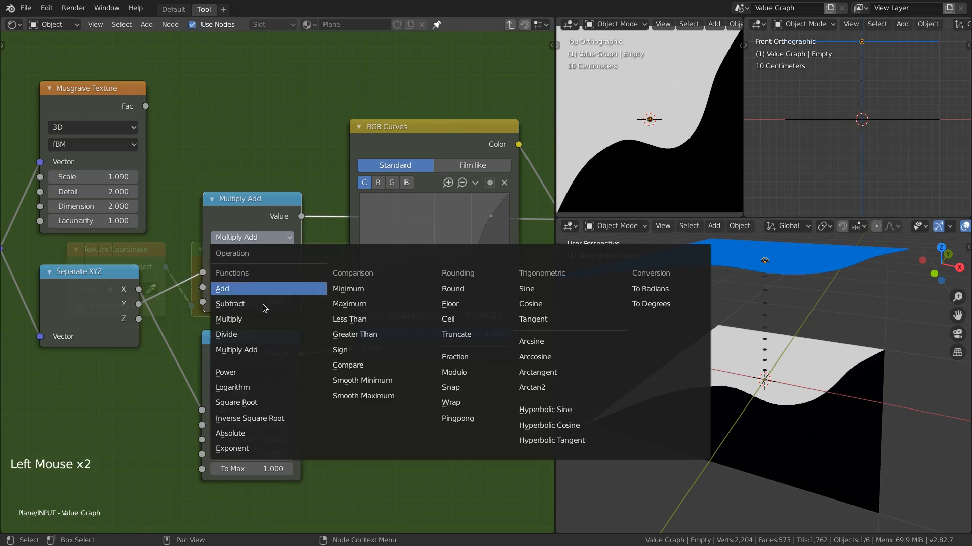
{"action": "left_click", "coordinate": [247, 433]}
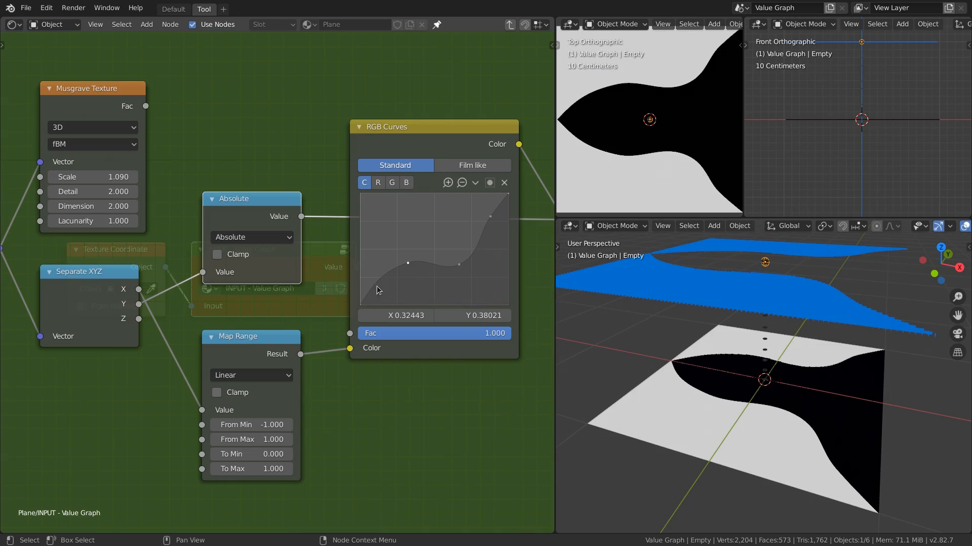
{"action": "left_click_drag", "start_coordinate": [410, 262], "coordinate": [409, 241]}
Preview the Absolute node's result at the group output, toggle its muting to compare, and reconnect Greater Than to the output
{"action": "middle_click_drag", "start_coordinate": [410, 242], "coordinate": [182, 276]}
{"action": "scroll", "coordinate": [238, 263], "scroll_direction": "down", "scroll_amount": 6}
{"action": "scroll", "coordinate": [226, 269], "scroll_direction": "up", "scroll_amount": 1}
{"action": "scroll", "coordinate": [226, 269], "scroll_direction": "down", "scroll_amount": 3}
{"action": "left_click_drag", "start_coordinate": [175, 264], "coordinate": [487, 224]}
{"action": "left_click", "coordinate": [147, 262]}
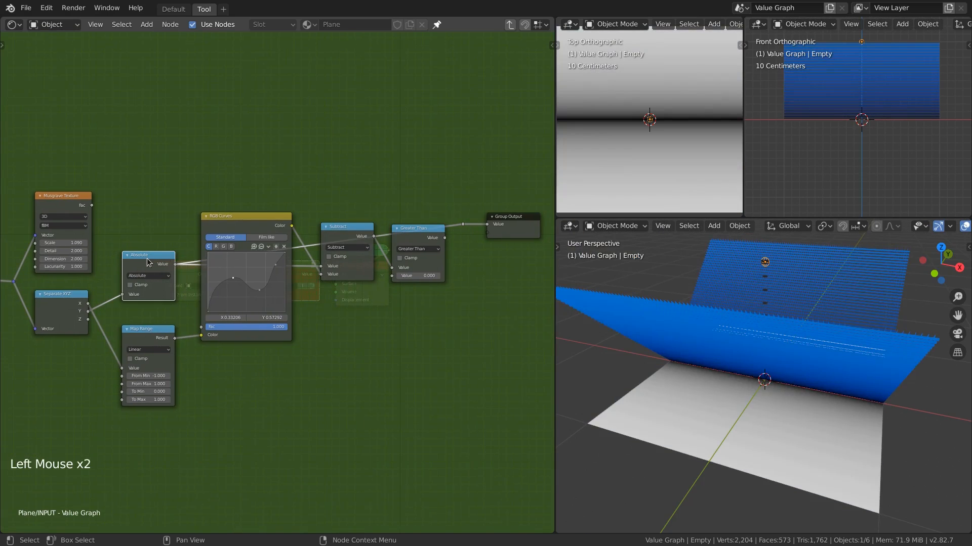
{"action": "key", "text": "m"}
{"action": "key", "text": "m"}
{"action": "key", "text": "m"}
{"action": "key", "text": "m"}
{"action": "left_click_drag", "start_coordinate": [444, 237], "coordinate": [463, 225]}
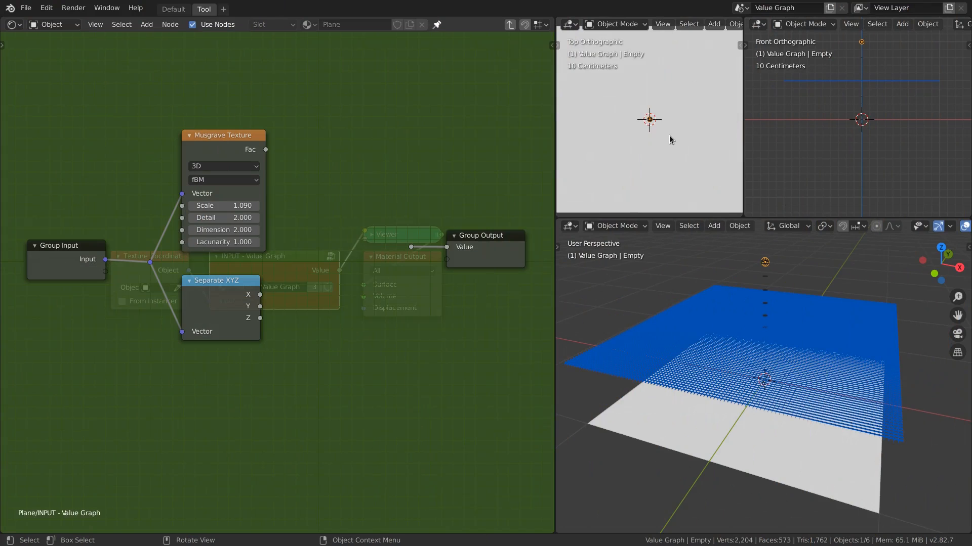
Sketch annotation strokes in the top view marking a point and a line to it from the origin, and erase them
{"action": "left_click_drag", "start_coordinate": [684, 85], "coordinate": [685, 87]}
{"action": "mouse_move", "coordinate": [651, 119]}
{"action": "left_mouse_down"}
{"action": "mouse_move", "coordinate": [692, 117]}
{"action": "mouse_move", "coordinate": [689, 97]}
{"action": "left_mouse_up"}
{"action": "left_click_drag", "start_coordinate": [688, 106], "coordinate": [688, 108]}
{"action": "left_click_drag", "start_coordinate": [689, 112], "coordinate": [689, 114]}
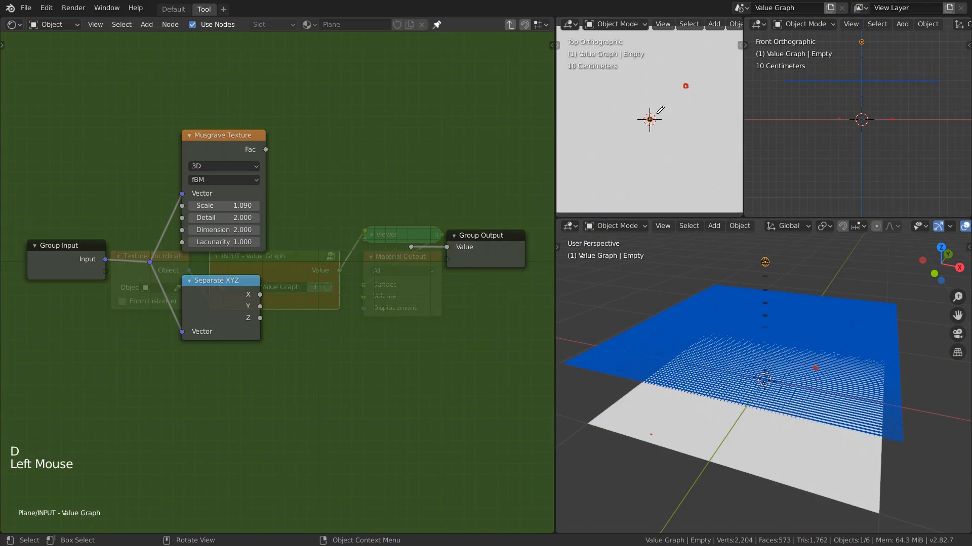
{"action": "left_click_drag", "start_coordinate": [651, 119], "coordinate": [683, 91]}
{"action": "left_click_drag", "start_coordinate": [676, 92], "coordinate": [649, 166]}
{"action": "left_click_drag", "start_coordinate": [690, 116], "coordinate": [689, 99]}
Add a Math node after Separate XYZ and connect X to its first value and Y to its second
{"action": "middle_click_drag", "start_coordinate": [299, 344], "coordinate": [271, 342]}
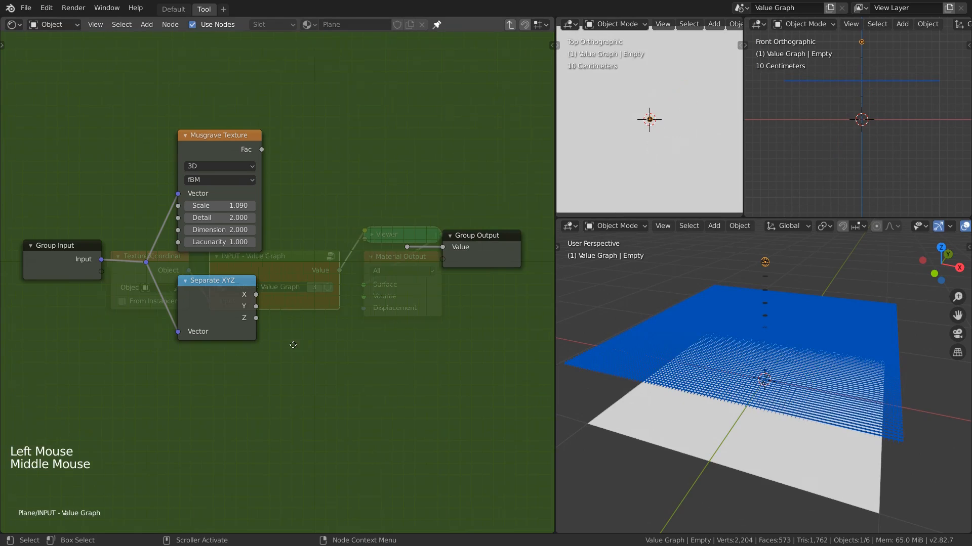
{"action": "key", "text": "shift+a"}
{"action": "mouse_move", "coordinate": [315, 351]}
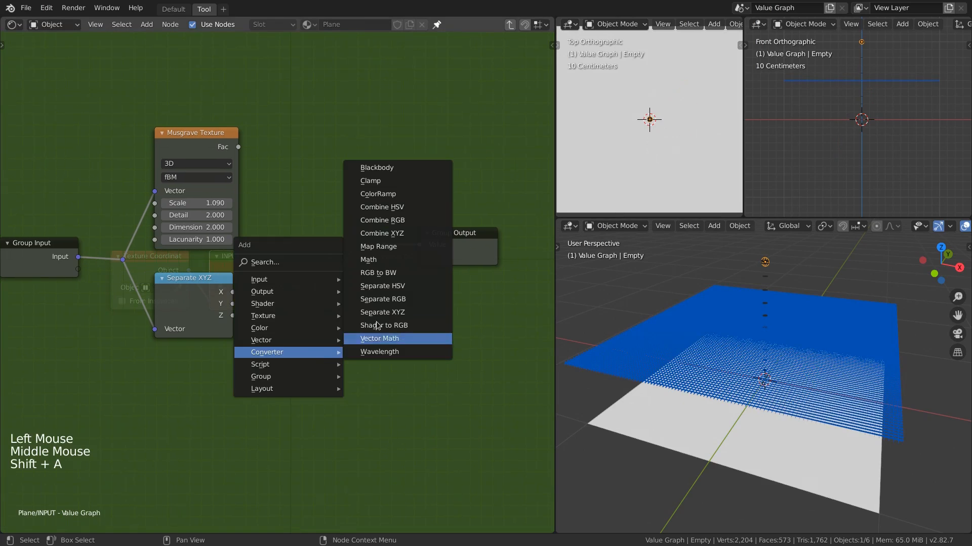
{"action": "left_click", "coordinate": [372, 259]}
{"action": "left_click", "coordinate": [314, 299]}
{"action": "left_click_drag", "start_coordinate": [233, 292], "coordinate": [265, 323]}
Set the Math node to Arctan2 and connect its result to the group output
{"action": "left_click", "coordinate": [309, 284]}
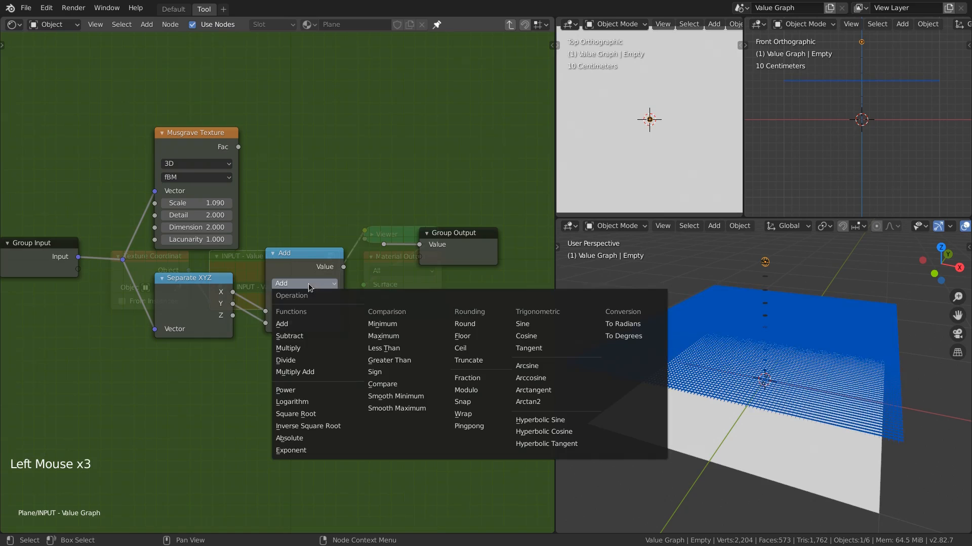
{"action": "left_click", "coordinate": [528, 402]}
{"action": "left_click_drag", "start_coordinate": [343, 266], "coordinate": [384, 244]}
{"action": "middle_click_drag", "start_coordinate": [356, 274], "coordinate": [377, 271]}
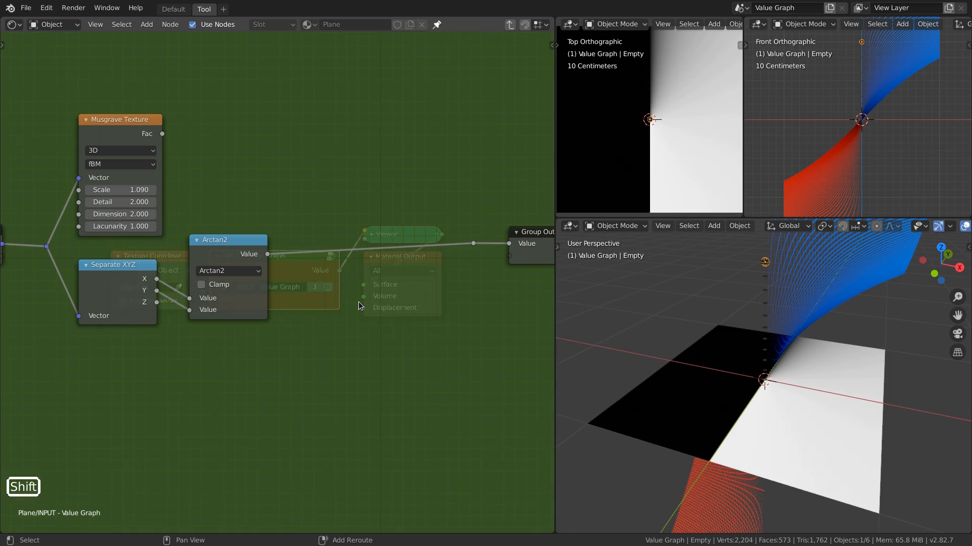
Insert a Map Range node between Arctan2 and the group output, with From Min set to -pi and From Max to pi
{"action": "key", "text": "shift+a"}
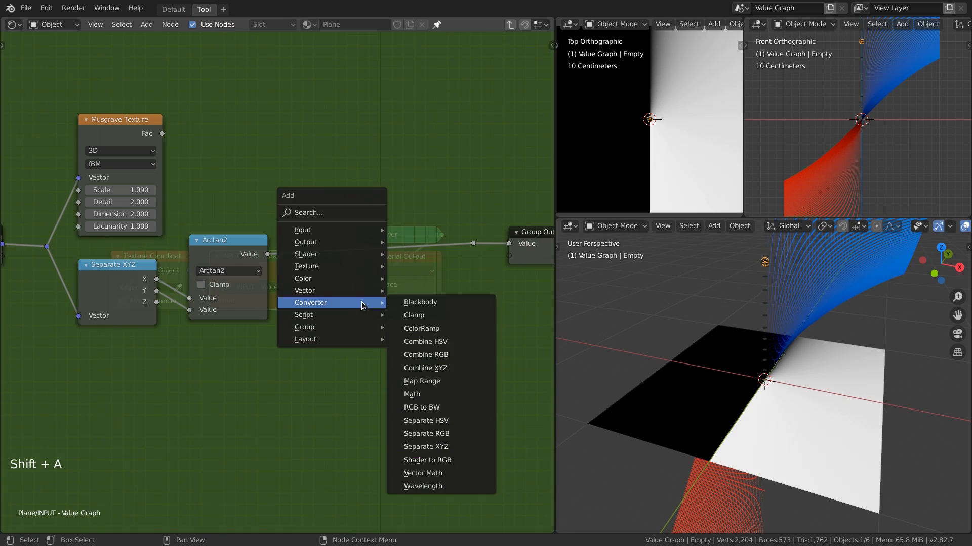
{"action": "left_click", "coordinate": [435, 384]}
{"action": "left_click", "coordinate": [315, 197]}
{"action": "left_click", "coordinate": [357, 268]}
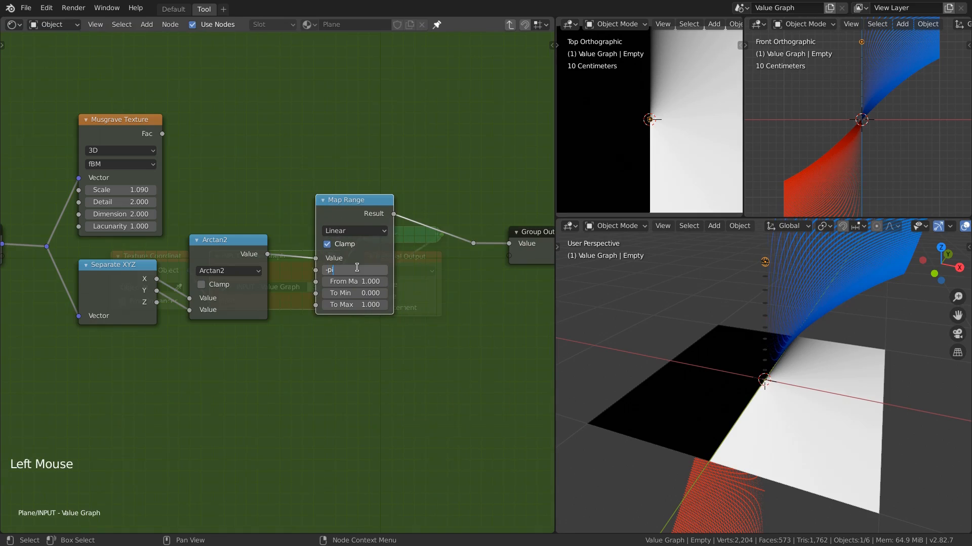
{"action": "type", "text": "-pi"}
{"action": "key", "text": "Return"}
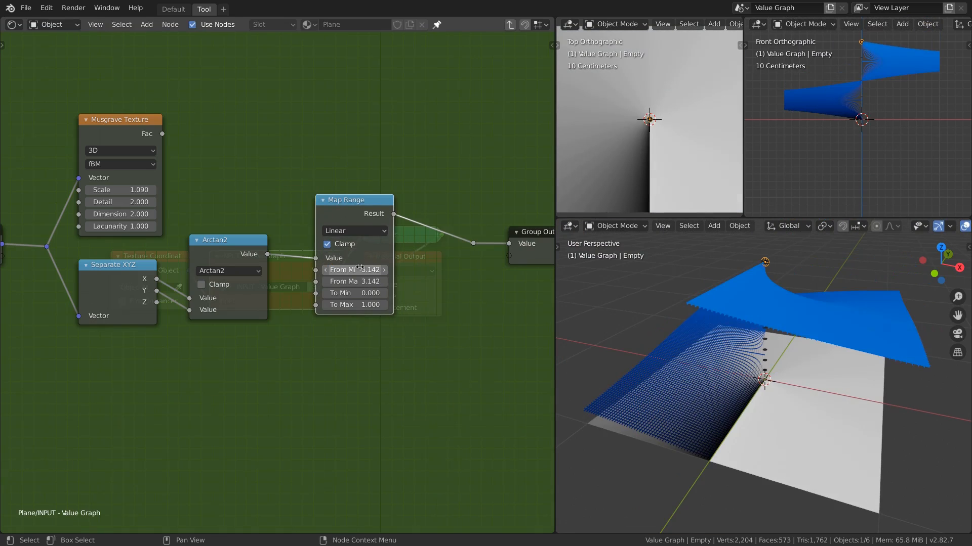
Turn off Clamp on the Map Range node, and add a Vector Math node set to Length fed by the group input
{"action": "left_click", "coordinate": [327, 243]}
{"action": "middle_click_drag", "start_coordinate": [329, 248], "coordinate": [235, 302]}
{"action": "scroll", "coordinate": [353, 227], "scroll_direction": "down", "scroll_amount": 2}
{"action": "key", "text": "shift+a"}
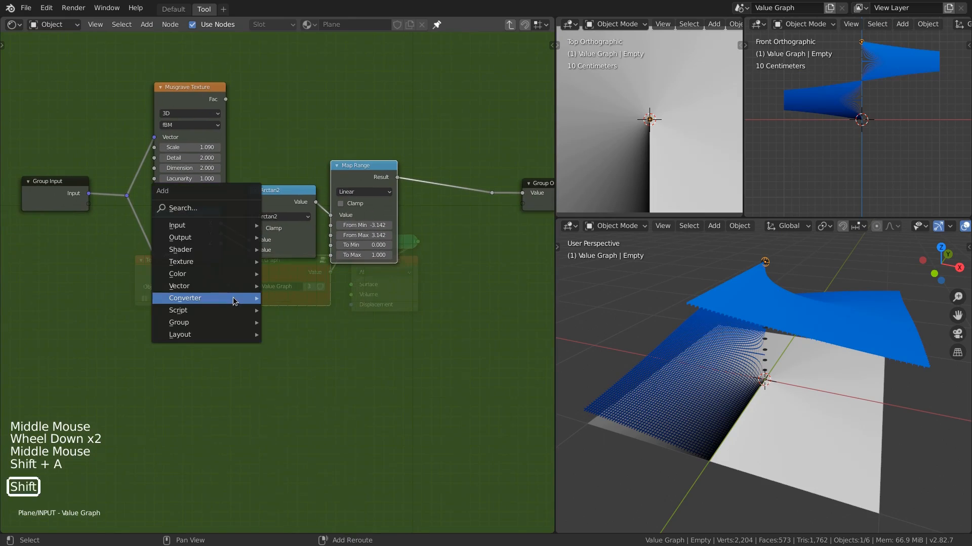
{"action": "mouse_move", "coordinate": [234, 302]}
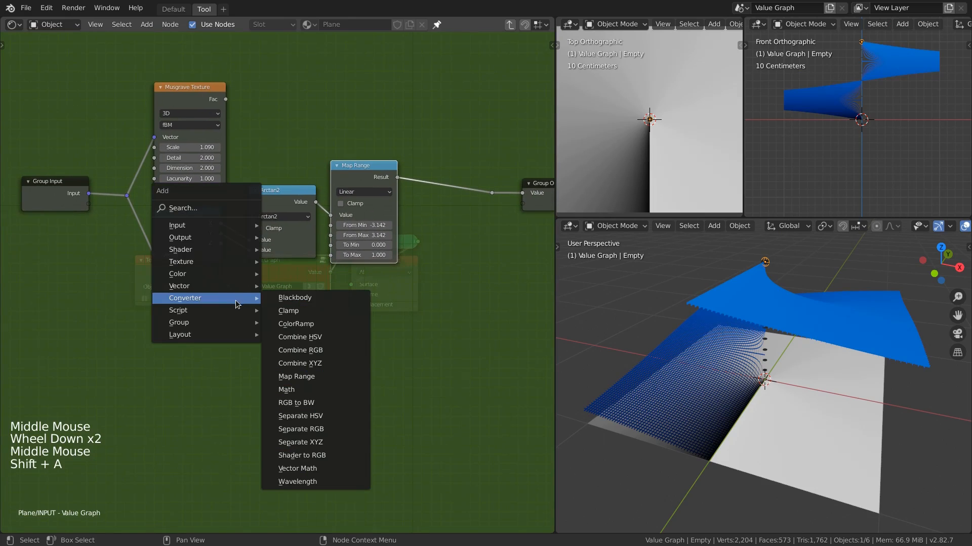
{"action": "left_click", "coordinate": [297, 469]}
{"action": "left_click", "coordinate": [153, 287]}
{"action": "left_click_drag", "start_coordinate": [127, 195], "coordinate": [154, 343]}
{"action": "left_click", "coordinate": [187, 316]}
{"action": "left_click", "coordinate": [172, 430]}
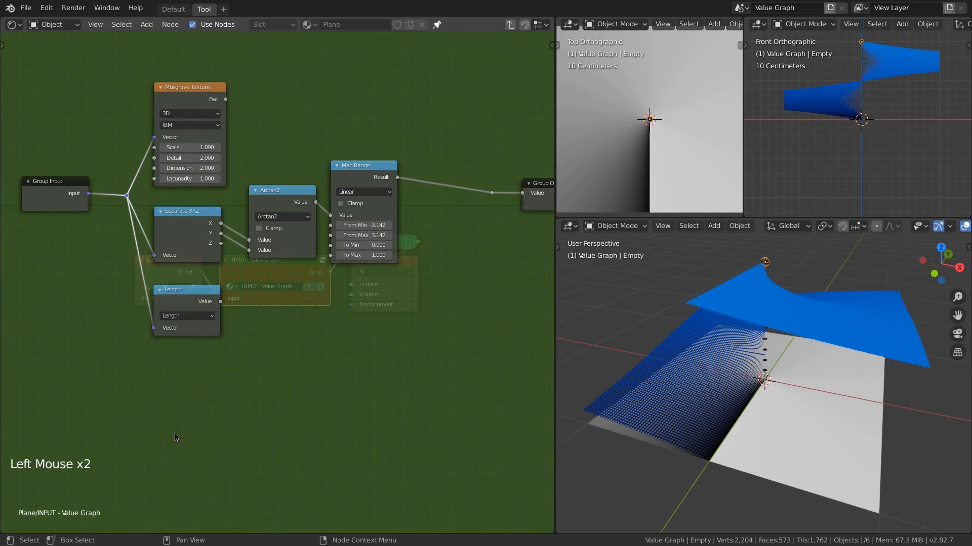
Connect the Length node's value to the group output in place of the Map Range result
{"action": "scroll", "coordinate": [207, 364], "scroll_direction": "up", "scroll_amount": 2}
{"action": "scroll", "coordinate": [210, 362], "scroll_direction": "up", "scroll_amount": 2}
{"action": "middle_click_drag", "start_coordinate": [209, 362], "coordinate": [214, 302]}
{"action": "scroll", "coordinate": [237, 332], "scroll_direction": "down", "scroll_amount": 5}
{"action": "left_click_drag", "start_coordinate": [214, 298], "coordinate": [469, 196]}
Sketch annotation circles around the origin in the top view and vertical lines beside it in the front view
{"action": "key", "text": "ctrl+z"}
{"action": "mouse_move", "coordinate": [658, 104]}
{"action": "left_mouse_down"}
{"action": "mouse_move", "coordinate": [660, 131]}
{"action": "mouse_move", "coordinate": [664, 111]}
{"action": "mouse_move", "coordinate": [627, 97]}
{"action": "mouse_move", "coordinate": [671, 145]}
{"action": "mouse_move", "coordinate": [672, 105]}
{"action": "left_mouse_up"}
{"action": "key", "text": "ctrl+shift+z"}
{"action": "mouse_move", "coordinate": [833, 87]}
{"action": "left_mouse_down"}
{"action": "mouse_move", "coordinate": [833, 151]}
{"action": "mouse_move", "coordinate": [847, 101]}
{"action": "mouse_move", "coordinate": [847, 147]}
{"action": "left_mouse_up"}
{"action": "left_click_drag", "start_coordinate": [872, 110], "coordinate": [870, 145]}
{"action": "left_click_drag", "start_coordinate": [887, 96], "coordinate": [886, 146]}
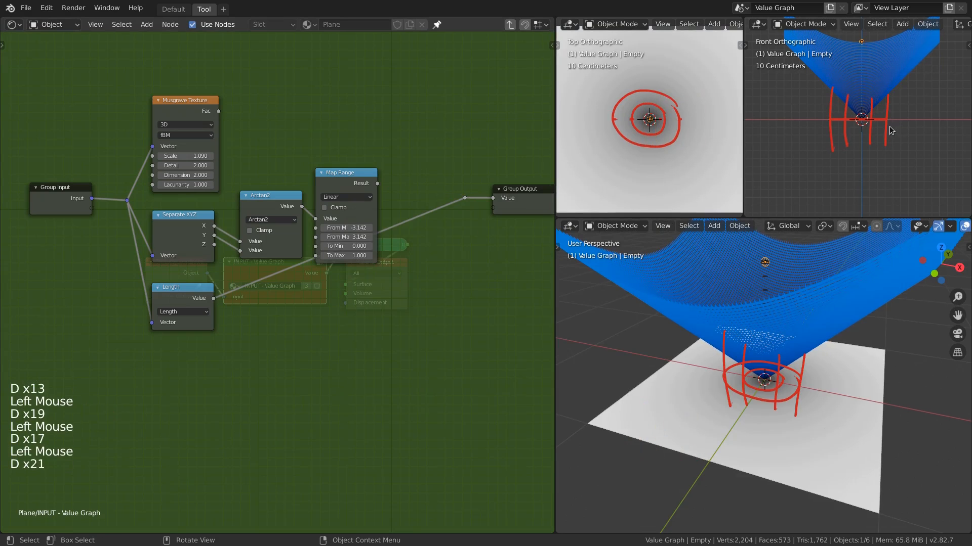
Undo the vertical annotation lines, sketch circles around the origin in the front view, and undo all the annotations
{"action": "key", "text": "ctrl+z"}
{"action": "mouse_move", "coordinate": [872, 116]}
{"action": "left_mouse_down"}
{"action": "mouse_move", "coordinate": [862, 93]}
{"action": "mouse_move", "coordinate": [886, 124]}
{"action": "left_mouse_up"}
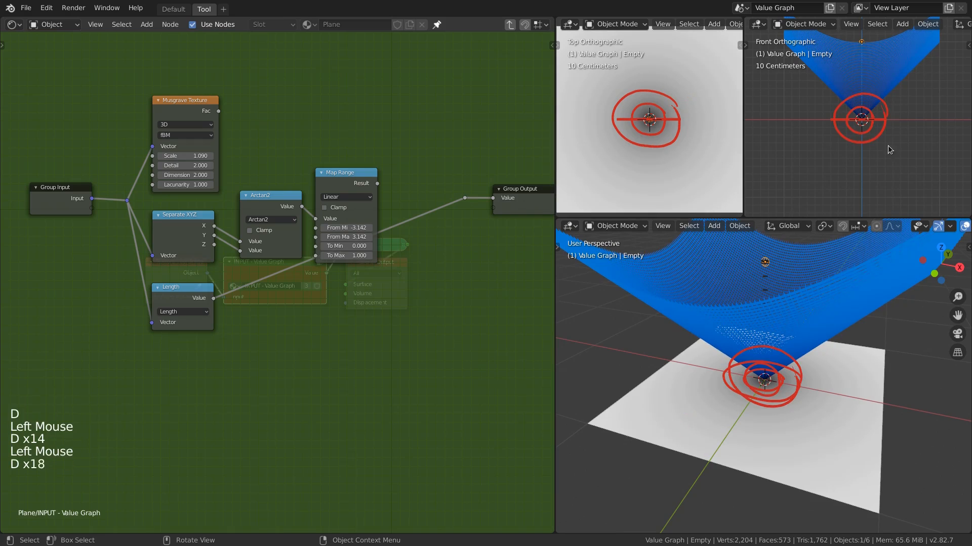
{"action": "key", "text": "ctrl+z"}
{"action": "key", "text": "ctrl+z"}
{"action": "key", "text": "ctrl+z"}
{"action": "key", "text": "ctrl+z"}
{"action": "key", "text": "ctrl+z"}
{"action": "key", "text": "ctrl+z"}
Insert a Combine XYZ node before Length, fed by only X and Y from Separate XYZ
{"action": "left_click", "coordinate": [273, 298]}
{"action": "left_click_drag", "start_coordinate": [193, 292], "coordinate": [339, 318]}
{"action": "key", "text": "shift+a"}
{"action": "mouse_move", "coordinate": [210, 344]}
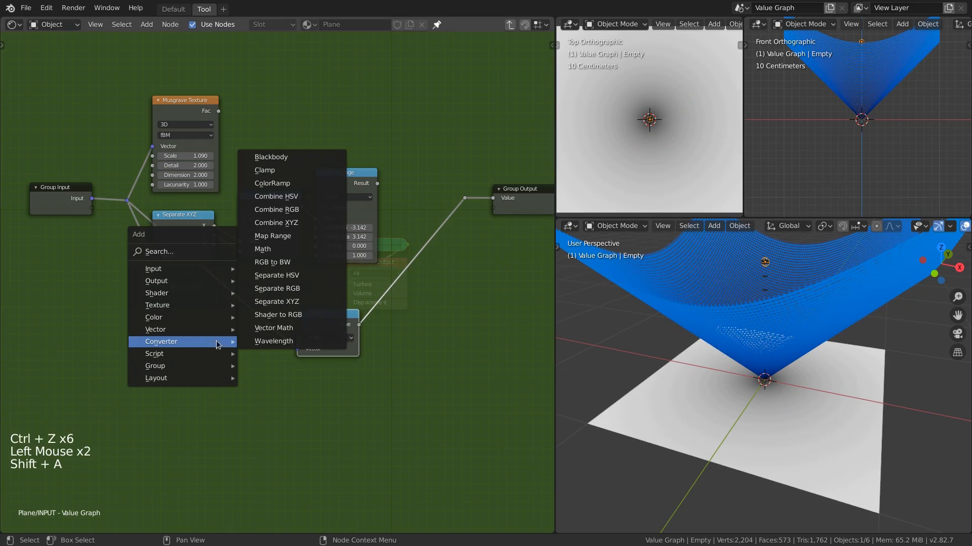
{"action": "left_click", "coordinate": [283, 222]}
{"action": "left_click", "coordinate": [204, 318]}
{"action": "left_click_drag", "start_coordinate": [213, 227], "coordinate": [213, 350]}
{"action": "left_click_drag", "start_coordinate": [236, 319], "coordinate": [279, 290]}
{"action": "left_click_drag", "start_coordinate": [348, 318], "coordinate": [405, 294]}
{"action": "left_click_drag", "start_coordinate": [280, 299], "coordinate": [302, 303]}
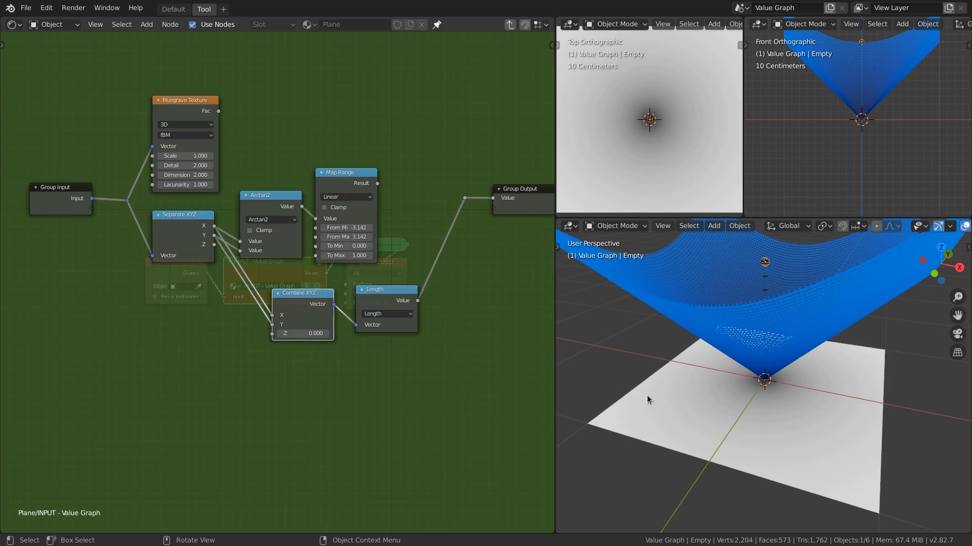
Arrange Combine XYZ and Length beneath Arctan2 and Map Range, and move the output link point further along to make room
{"action": "left_click_drag", "start_coordinate": [299, 294], "coordinate": [267, 284]}
{"action": "left_click_drag", "start_coordinate": [396, 283], "coordinate": [356, 275]}
{"action": "middle_click_drag", "start_coordinate": [356, 275], "coordinate": [256, 329]}
{"action": "scroll", "coordinate": [327, 310], "scroll_direction": "up", "scroll_amount": 4}
{"action": "left_click", "coordinate": [393, 203]}
{"action": "left_click_drag", "start_coordinate": [392, 203], "coordinate": [460, 288]}
{"action": "middle_click_drag", "start_coordinate": [460, 287], "coordinate": [435, 279]}
{"action": "key", "text": "g"}
{"action": "left_click", "coordinate": [38, 309]}
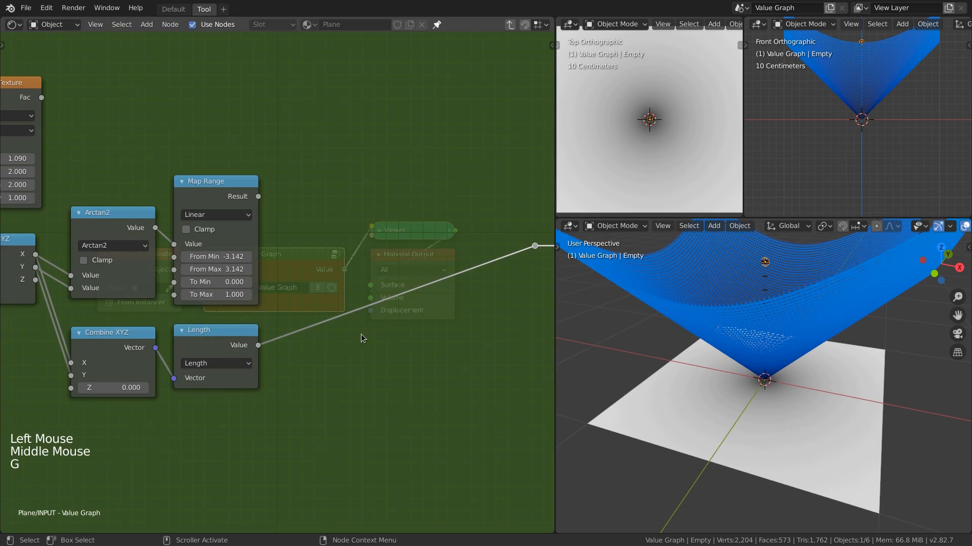
Add an RGB Curves node after Map Range, driven by the Map Range result
{"action": "key", "text": "shift+a"}
{"action": "mouse_move", "coordinate": [355, 192]}
{"action": "left_click", "coordinate": [442, 273]}
{"action": "left_click", "coordinate": [349, 141]}
Duplicate the Arctan2 node onto the link after Length, set it to Subtract, and connect the RGB Curves color as its second value
{"action": "left_click", "coordinate": [114, 223]}
{"action": "key", "text": "shift+d"}
{"action": "left_click", "coordinate": [441, 284]}
{"action": "left_click", "coordinate": [456, 305]}
{"action": "left_click", "coordinate": [435, 348]}
{"action": "middle_click_drag", "start_coordinate": [486, 291], "coordinate": [361, 273]}
{"action": "left_click_drag", "start_coordinate": [347, 209], "coordinate": [452, 314]}
{"action": "middle_click_drag", "start_coordinate": [444, 323], "coordinate": [416, 355]}
{"action": "key", "text": "g"}
{"action": "left_click", "coordinate": [531, 314]}
{"action": "left_click_drag", "start_coordinate": [273, 89], "coordinate": [418, 327]}
{"action": "middle_click_drag", "start_coordinate": [418, 328], "coordinate": [479, 345]}
Set both curve end points to Y 0.5, bend the curve with points between them, and move RGB Curves away from Map Range
{"action": "left_click_drag", "start_coordinate": [324, 150], "coordinate": [324, 198], "text": "ctrl"}
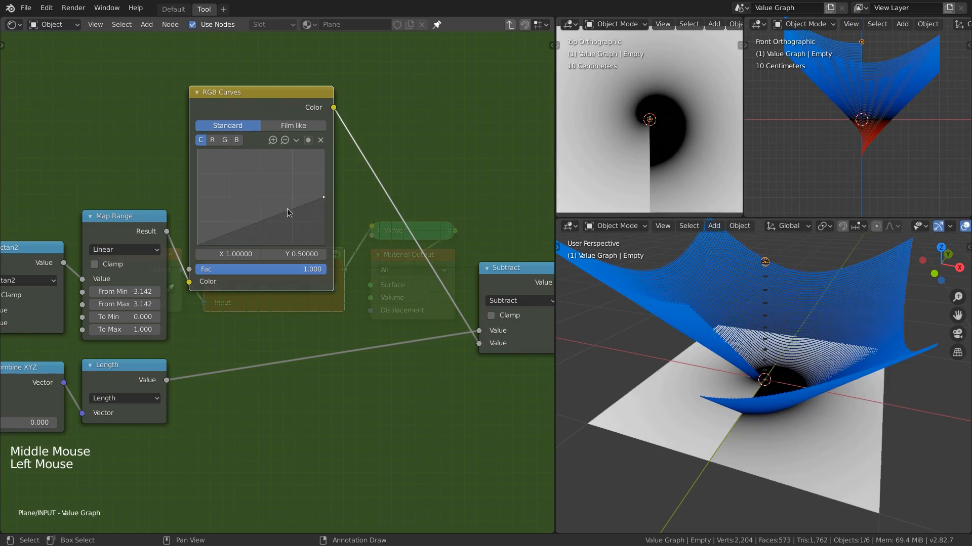
{"action": "left_click", "coordinate": [199, 244]}
{"action": "left_click_drag", "start_coordinate": [198, 244], "coordinate": [198, 197], "text": "ctrl"}
{"action": "left_click_drag", "start_coordinate": [292, 197], "coordinate": [315, 209]}
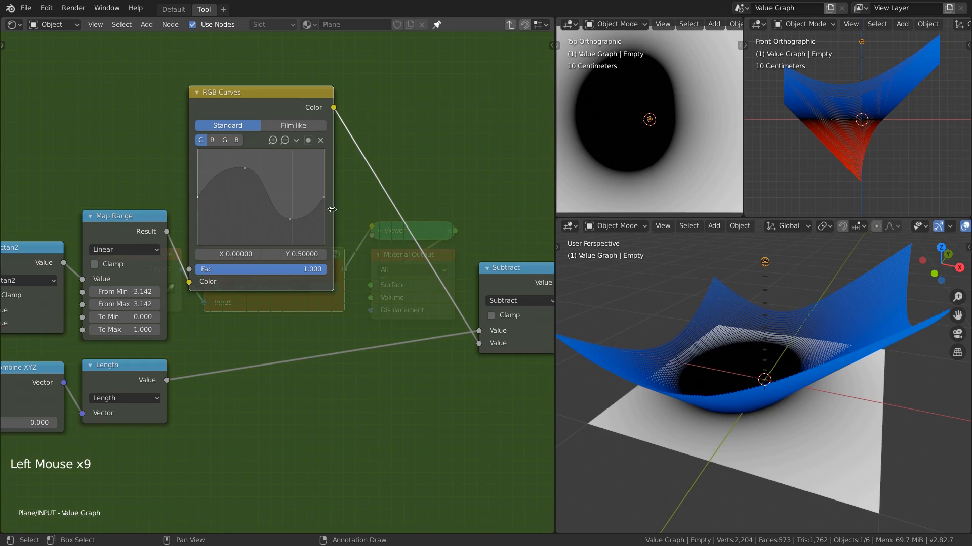
{"action": "left_click_drag", "start_coordinate": [289, 219], "coordinate": [235, 220]}
{"action": "left_click_drag", "start_coordinate": [250, 104], "coordinate": [369, 125]}
Set the Map Range From Min to 0 and connect its result directly to the group output
{"action": "middle_click_drag", "start_coordinate": [265, 170], "coordinate": [458, 160]}
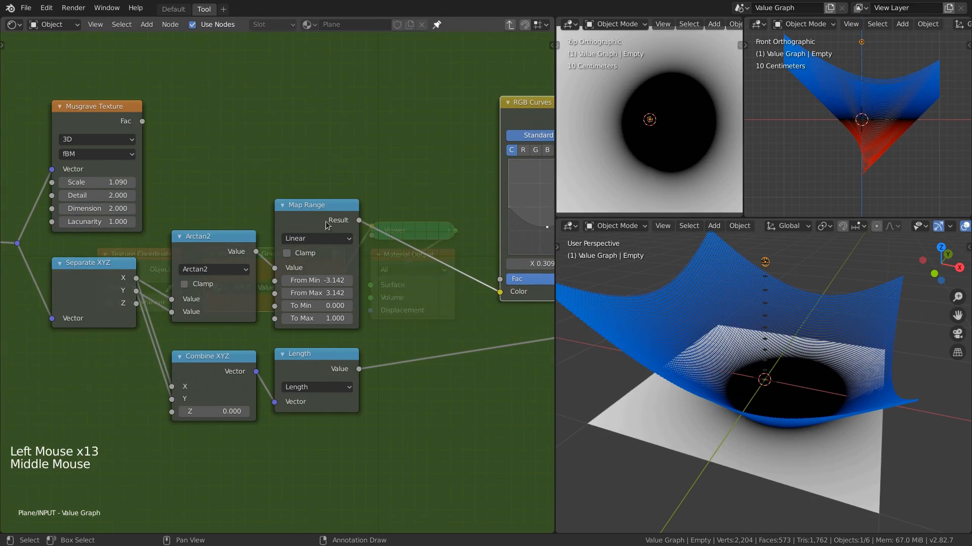
{"action": "left_click", "coordinate": [315, 282]}
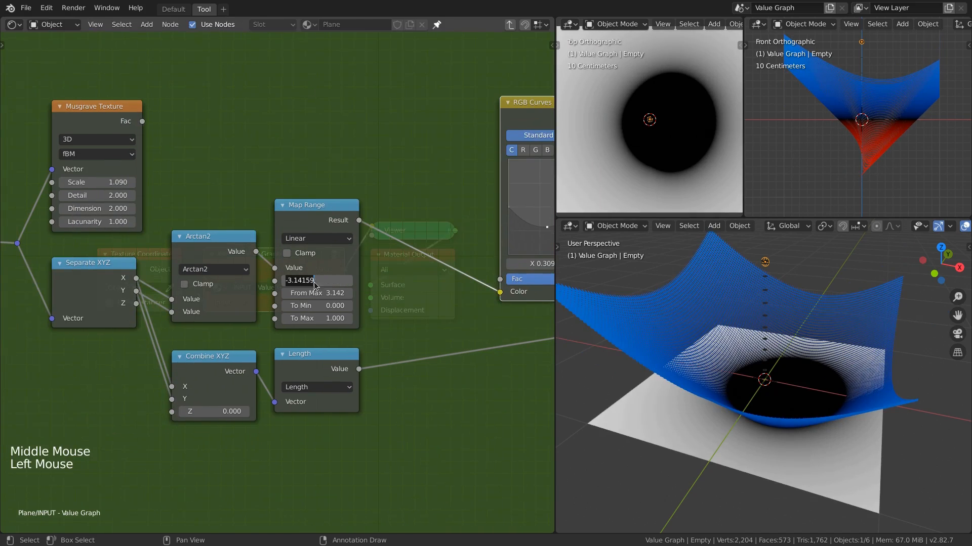
{"action": "type", "text": "0"}
{"action": "key", "text": "Return"}
{"action": "scroll", "coordinate": [314, 281], "scroll_direction": "down", "scroll_amount": 5}
{"action": "middle_click_drag", "start_coordinate": [347, 292], "coordinate": [159, 267]}
{"action": "left_click_drag", "start_coordinate": [155, 215], "coordinate": [486, 223]}
{"action": "middle_click_drag", "start_coordinate": [486, 222], "coordinate": [547, 230]}
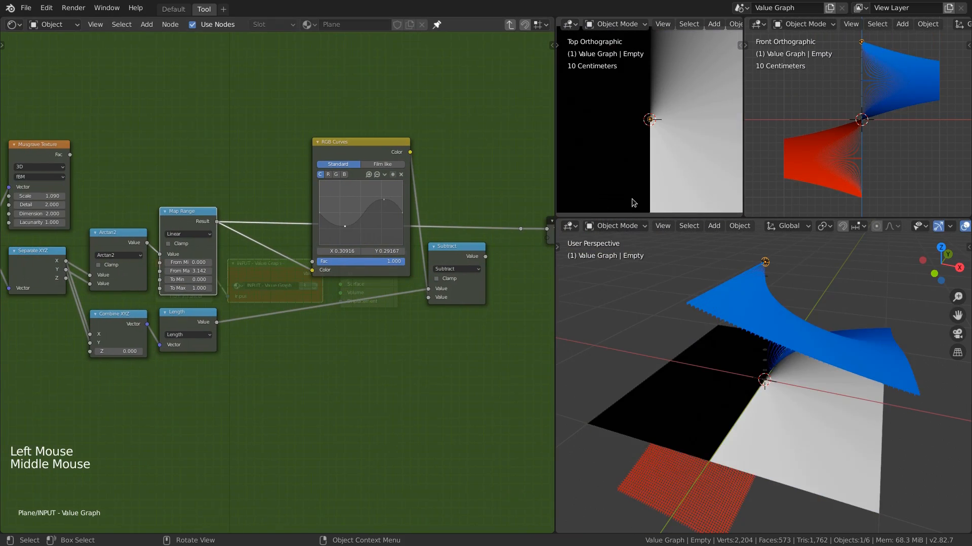
Insert a duplicate of the Arctan2 node between Map Range and RGB Curves and set it to Absolute
{"action": "left_click", "coordinate": [76, 188]}
{"action": "key", "text": "shift+d"}
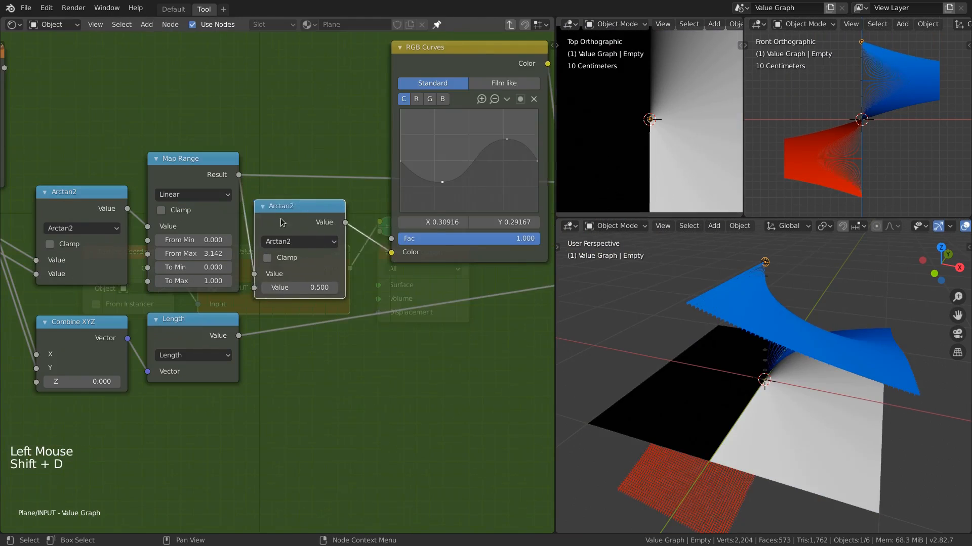
{"action": "left_click", "coordinate": [283, 218]}
{"action": "left_click", "coordinate": [304, 237]}
{"action": "left_click", "coordinate": [325, 403]}
Route the Subtract result through a Greater Than node with value 0 to the group output
{"action": "middle_click_drag", "start_coordinate": [304, 354], "coordinate": [192, 313]}
{"action": "scroll", "coordinate": [173, 296], "scroll_direction": "down", "scroll_amount": 4}
{"action": "left_click_drag", "start_coordinate": [183, 285], "coordinate": [439, 259]}
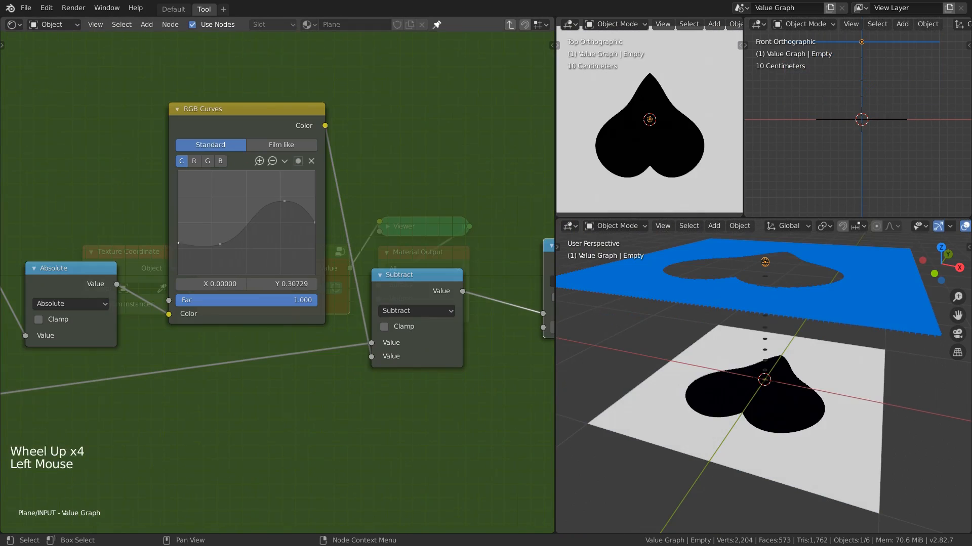
Add and move curve points to form a tall early peak, a dip and a gradual rise, shaping a rabbit-head silhouette
{"action": "left_click", "coordinate": [220, 179]}
{"action": "left_click", "coordinate": [284, 202]}
{"action": "left_click", "coordinate": [254, 182]}
{"action": "left_click_drag", "start_coordinate": [254, 182], "coordinate": [243, 225]}
{"action": "left_click_drag", "start_coordinate": [285, 202], "coordinate": [281, 212]}
{"action": "left_click_drag", "start_coordinate": [314, 223], "coordinate": [261, 214]}
{"action": "left_click", "coordinate": [305, 210]}
{"action": "left_click_drag", "start_coordinate": [243, 226], "coordinate": [238, 240]}
{"action": "left_click_drag", "start_coordinate": [220, 179], "coordinate": [216, 177]}
{"action": "left_click_drag", "start_coordinate": [305, 210], "coordinate": [308, 202]}
{"action": "left_click_drag", "start_coordinate": [314, 214], "coordinate": [315, 204]}
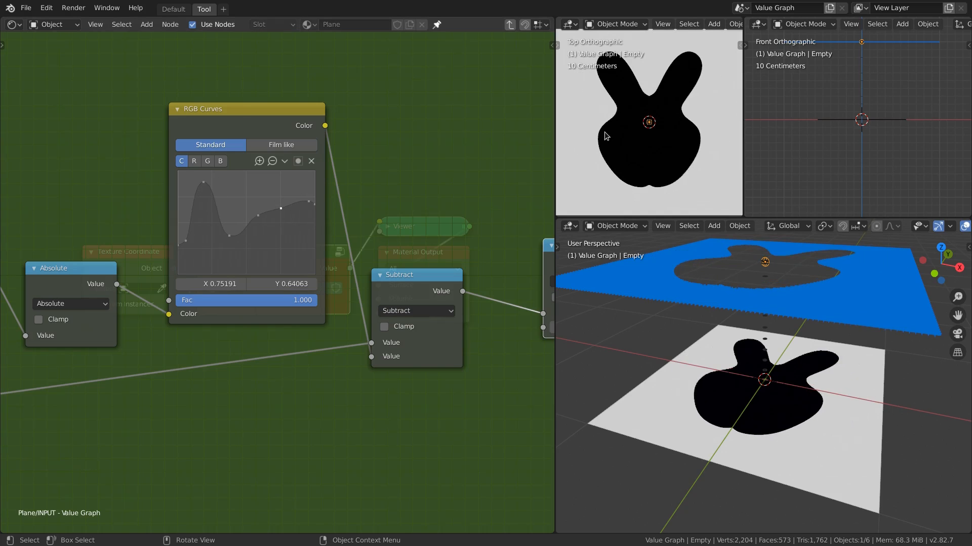
Examine the silhouette's edge up close in the top view
{"action": "mouse_move", "coordinate": [604, 136]}
{"action": "middle_mouse_down", "text": "shift"}
{"action": "mouse_move", "coordinate": [616, 138]}
{"action": "mouse_move", "coordinate": [648, 103]}
{"action": "mouse_move", "coordinate": [623, 135]}
{"action": "mouse_move", "coordinate": [710, 144]}
{"action": "middle_mouse_up", "text": "shift"}
{"action": "scroll", "coordinate": [617, 138], "scroll_direction": "up", "scroll_amount": 5}
{"action": "scroll", "coordinate": [647, 104], "scroll_direction": "up", "scroll_amount": 5}
{"action": "scroll", "coordinate": [647, 103], "scroll_direction": "up", "scroll_amount": 5}
{"action": "scroll", "coordinate": [627, 129], "scroll_direction": "up", "scroll_amount": 9}
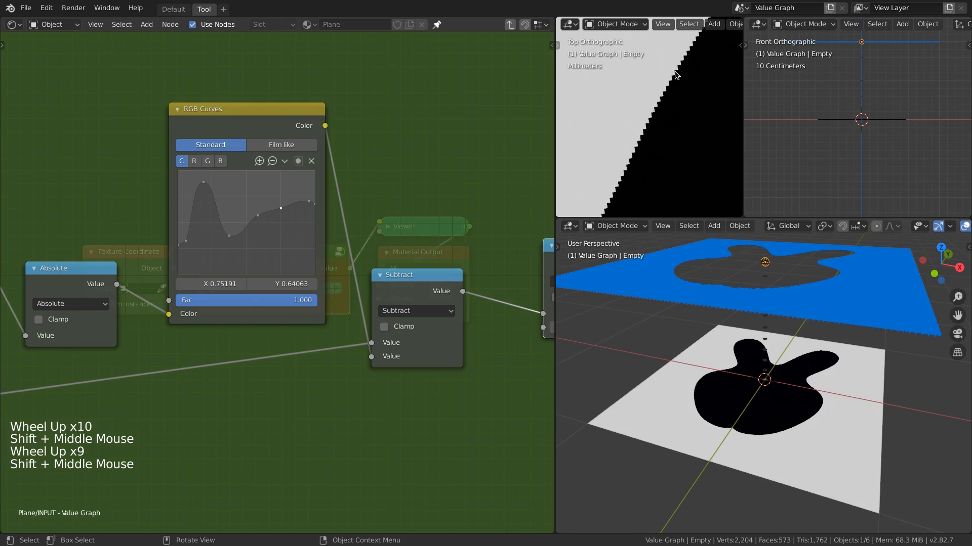
{"action": "left_click", "coordinate": [265, 131]}
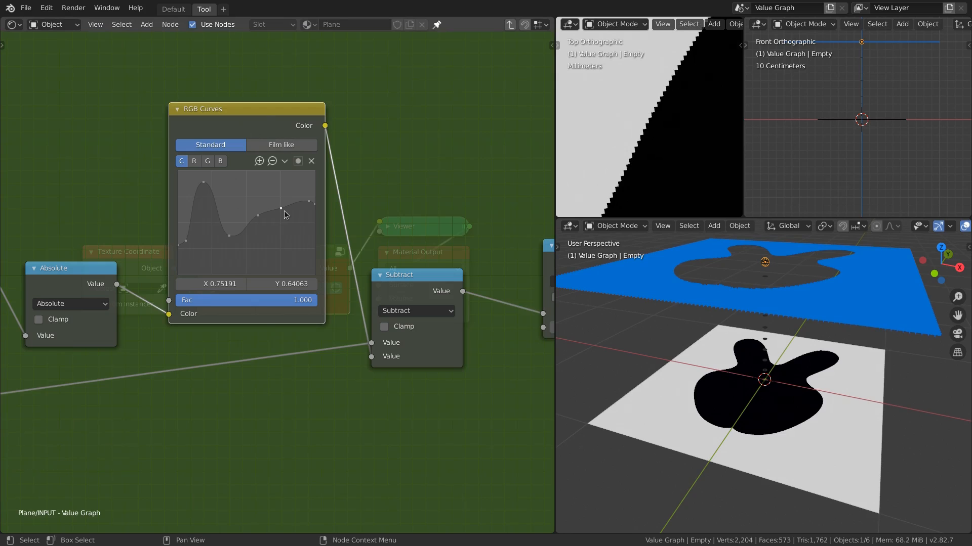
{"action": "scroll", "coordinate": [673, 138], "scroll_direction": "down", "scroll_amount": 20}
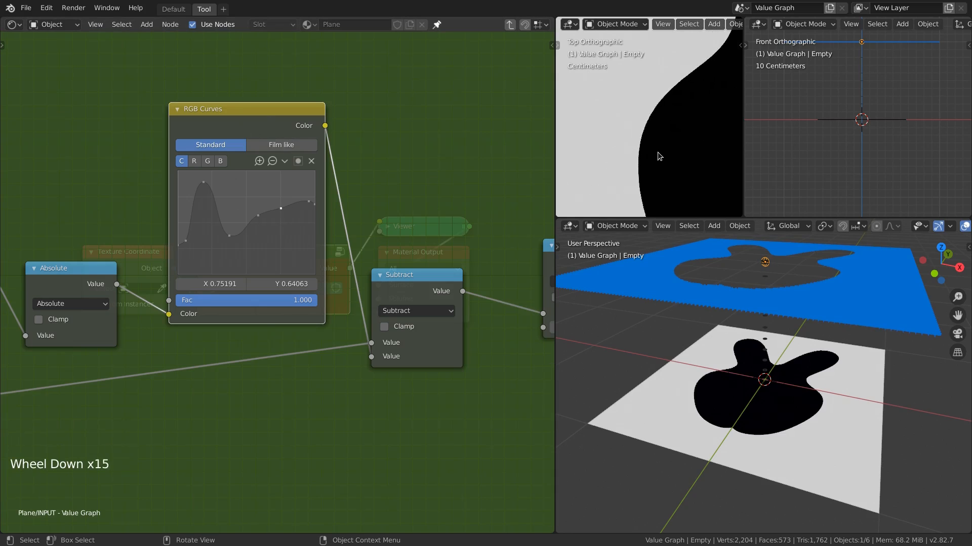
{"action": "middle_click_drag", "start_coordinate": [670, 138], "coordinate": [625, 152], "text": "shift"}
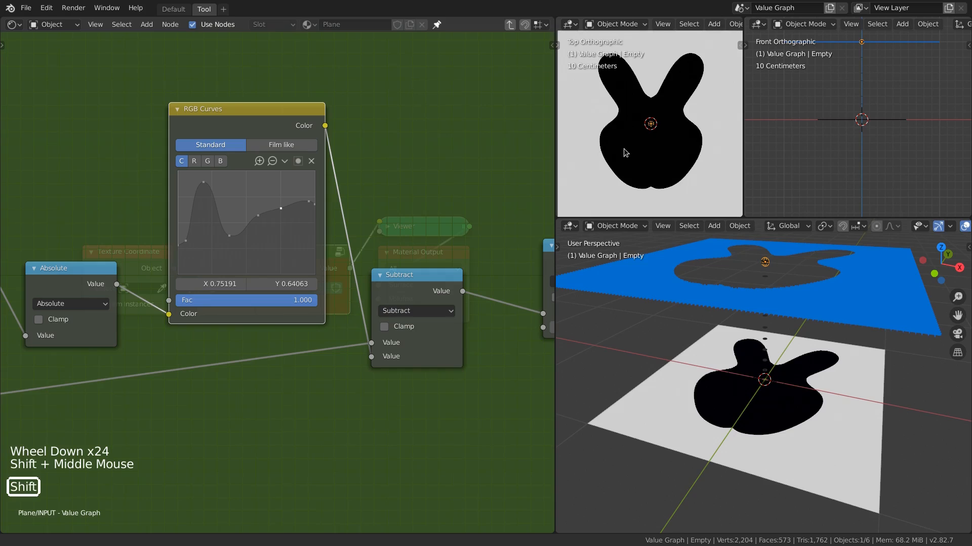
Move the curve's dip point to X 0.38931, Y 0.32292 and check the silhouette in the top view
{"action": "left_click", "coordinate": [233, 237]}
{"action": "left_click_drag", "start_coordinate": [233, 237], "coordinate": [230, 240]}
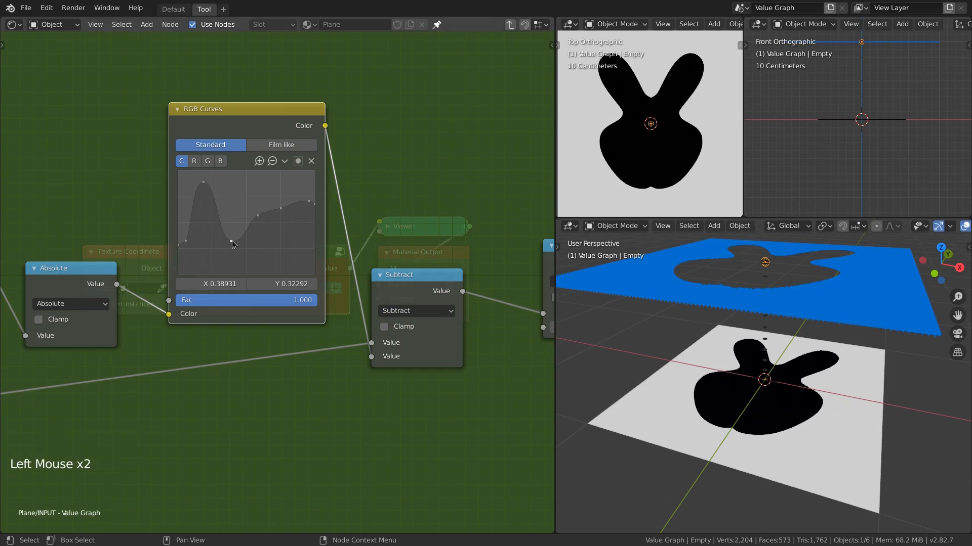
{"action": "scroll", "coordinate": [649, 141], "scroll_direction": "up", "scroll_amount": 2}
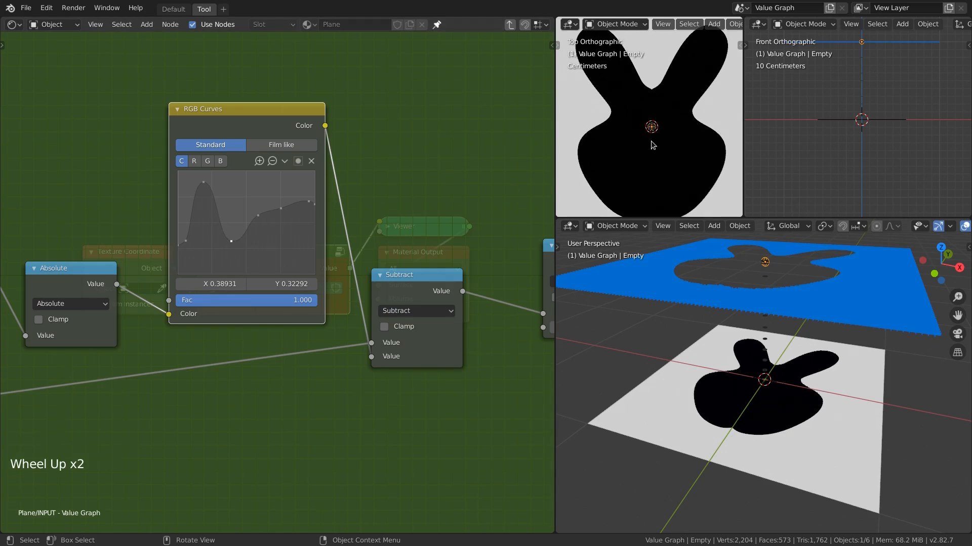
{"action": "scroll", "coordinate": [654, 147], "scroll_direction": "down", "scroll_amount": 1}
{"action": "middle_click_drag", "start_coordinate": [654, 148], "coordinate": [657, 145], "text": "shift"}
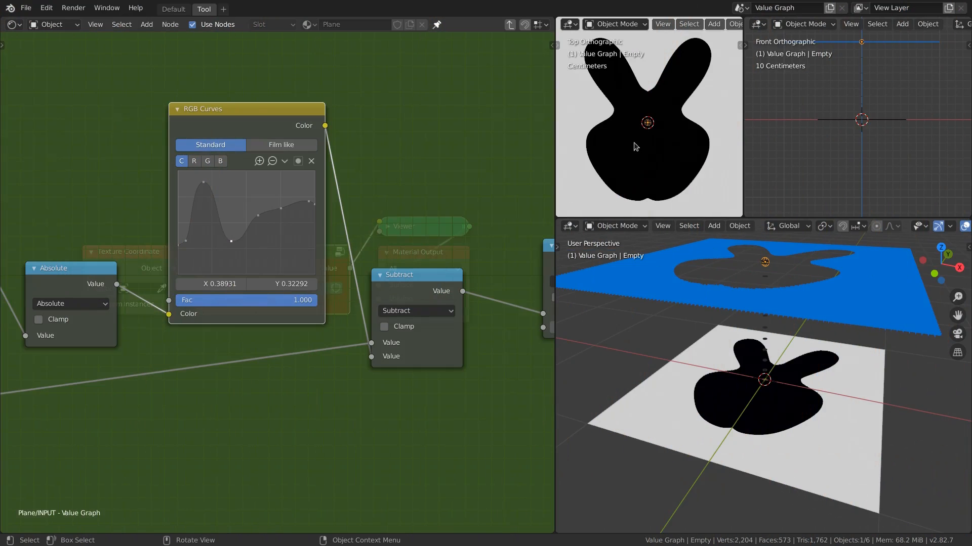
Remove the Greater Than node while keeping Subtract linked to the group output
{"action": "scroll", "coordinate": [447, 186], "scroll_direction": "down", "scroll_amount": 4}
{"action": "middle_click_drag", "start_coordinate": [447, 186], "coordinate": [399, 200]}
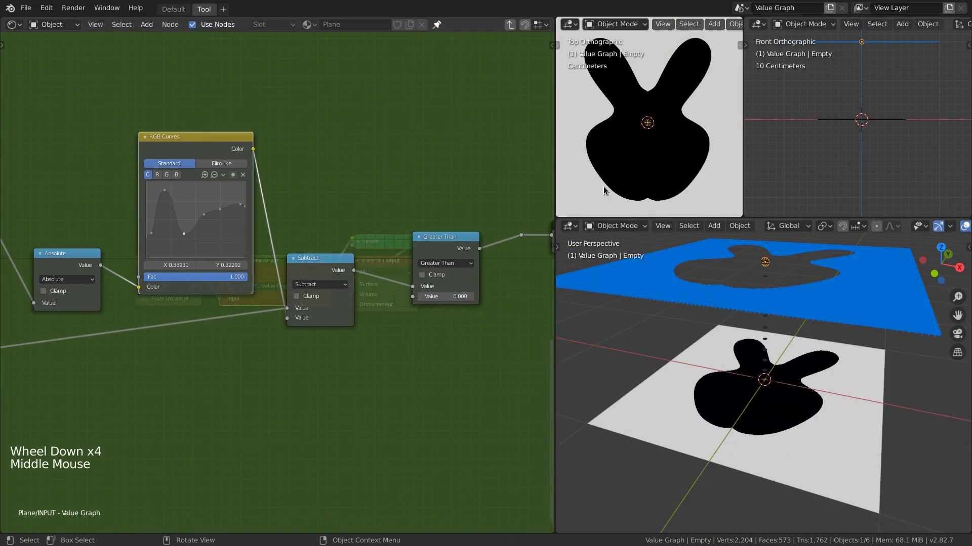
{"action": "left_click_drag", "start_coordinate": [452, 246], "coordinate": [438, 248]}
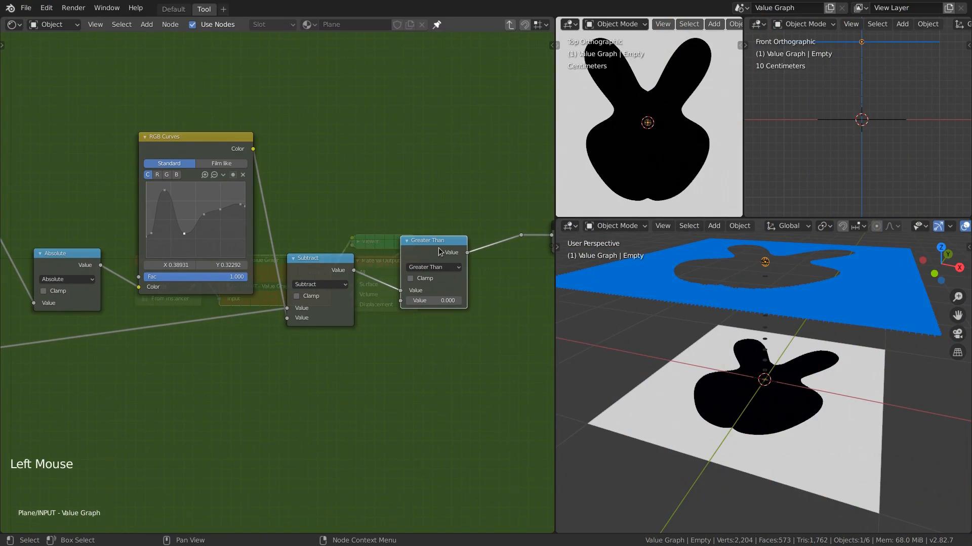
{"action": "key", "text": "ctrl+x"}
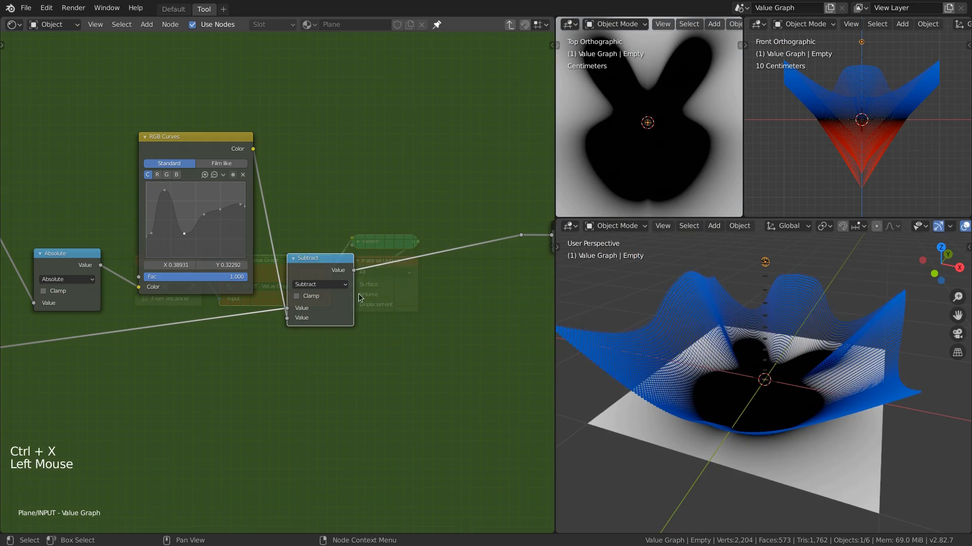
Insert a duplicate of the Subtract node between it and the group output, and set the copy to Multiply
{"action": "left_click", "coordinate": [314, 271]}
{"action": "key", "text": "shift+d"}
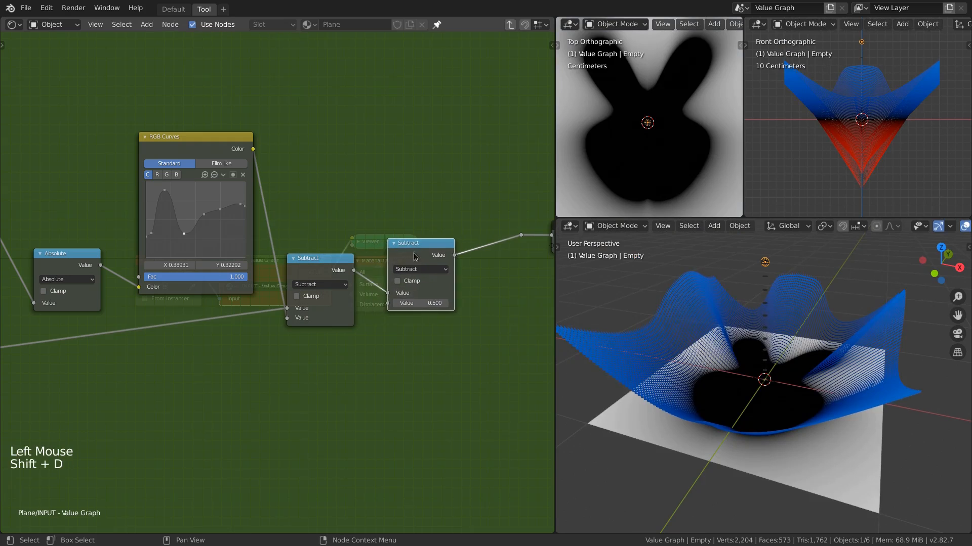
{"action": "left_click", "coordinate": [413, 270]}
{"action": "left_click", "coordinate": [409, 325]}
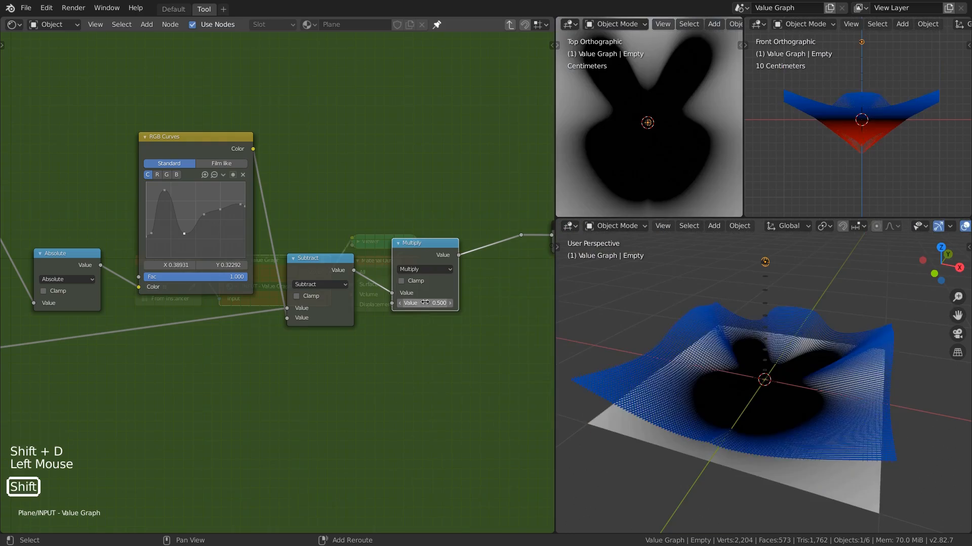
Enable Clamp on the Multiply node, raise its multiplier to 5.31, and check the softened edge in the top view
{"action": "left_click_drag", "start_coordinate": [425, 303], "coordinate": [474, 303], "text": "shift"}
{"action": "left_click", "coordinate": [401, 280]}
{"action": "mouse_move", "coordinate": [818, 340]}
{"action": "middle_mouse_down"}
{"action": "mouse_move", "coordinate": [837, 355]}
{"action": "mouse_move", "coordinate": [835, 379]}
{"action": "mouse_move", "coordinate": [830, 349]}
{"action": "middle_mouse_up"}
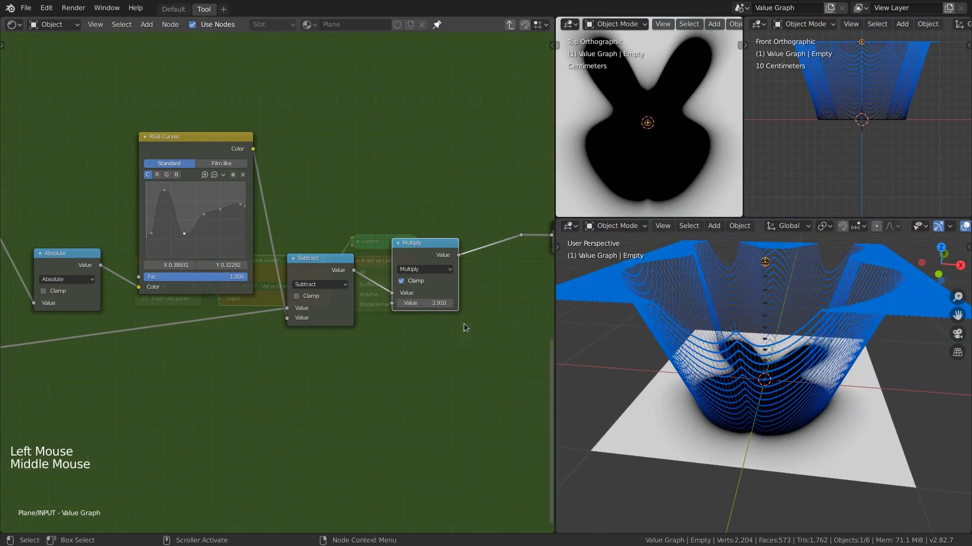
{"action": "left_click_drag", "start_coordinate": [426, 306], "coordinate": [443, 305]}
{"action": "middle_click_drag", "start_coordinate": [682, 137], "coordinate": [673, 191], "text": "shift"}
{"action": "scroll", "coordinate": [673, 191], "scroll_direction": "up", "scroll_amount": 2}
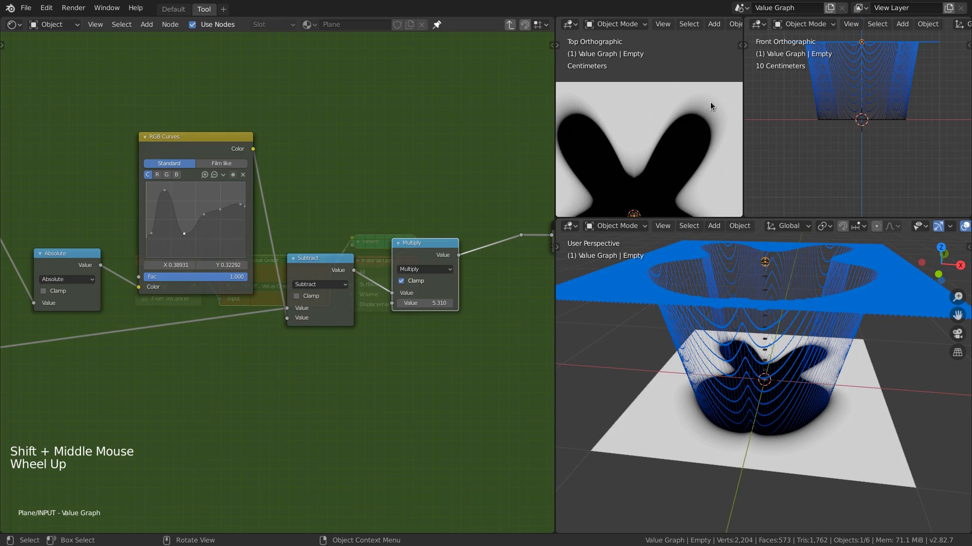